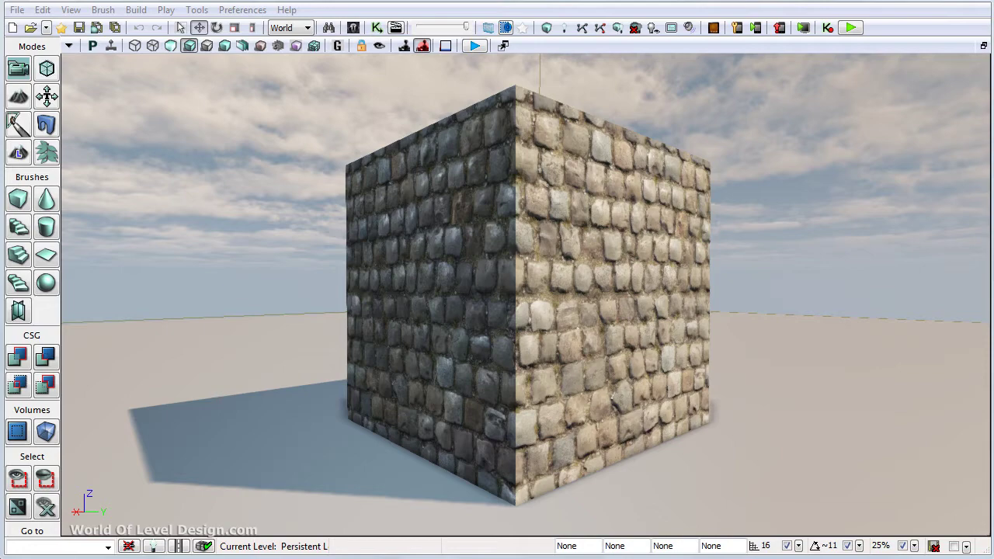
# - Open the Cobblestone_MAT material from the WoLDTutorials package for editing and bring its texture nodes into view
pyautogui.click(342, 105)
pyautogui.click(355, 27)
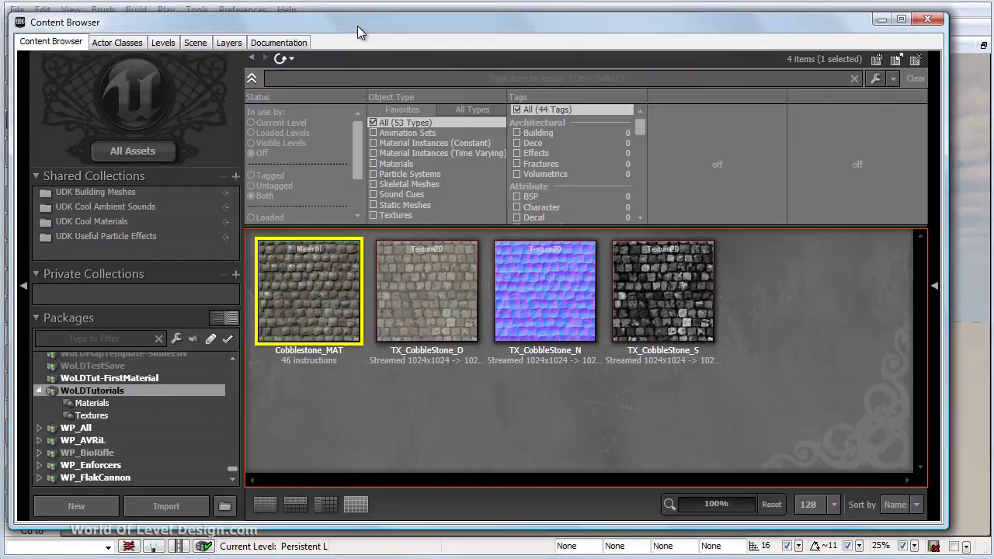
pyautogui.doubleClick(326, 291)
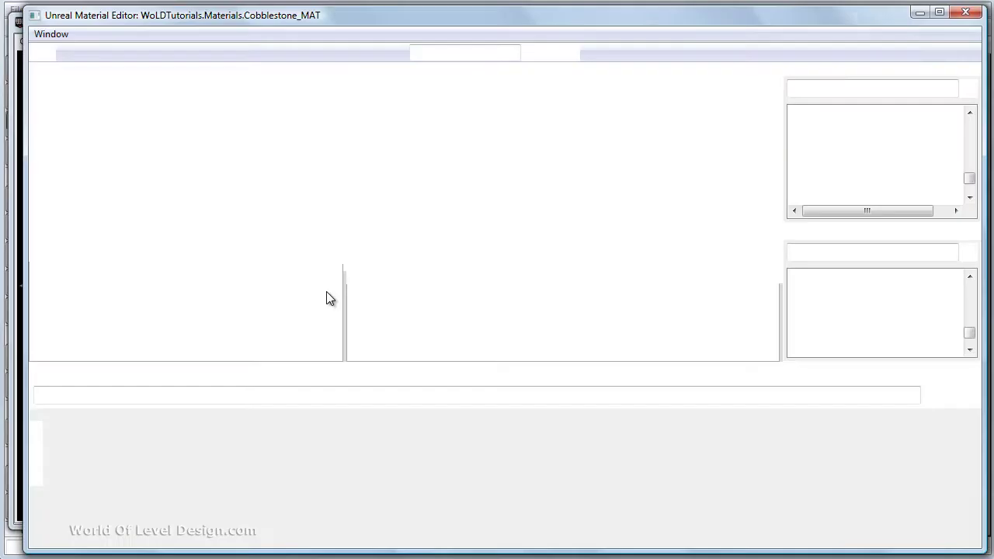
pyautogui.moveTo(619, 169); pyautogui.dragTo(532, 283)
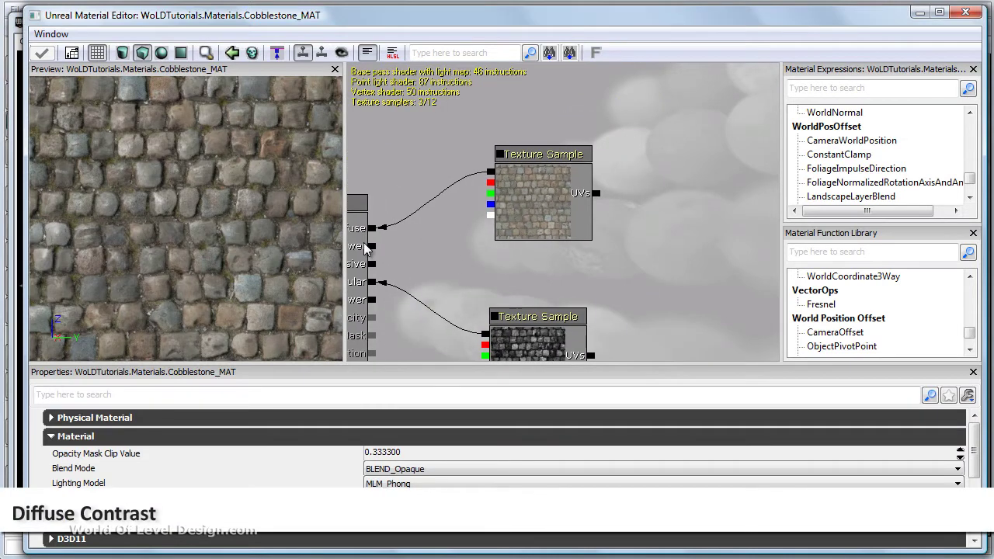
# - Add a Power material expression and arrange it between the material's Diffuse input and the diffuse Texture Sample node
pyautogui.click(817, 92)
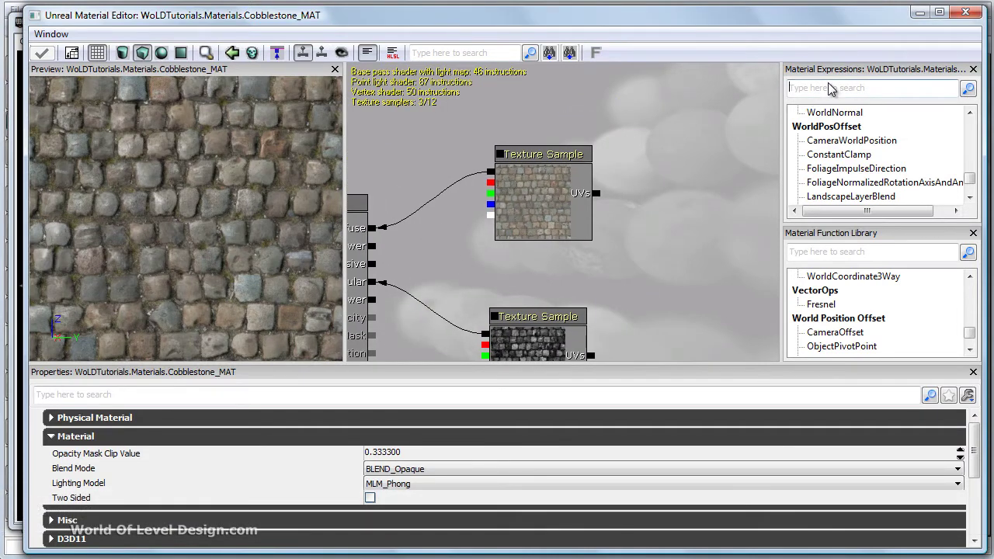
pyautogui.write('power')
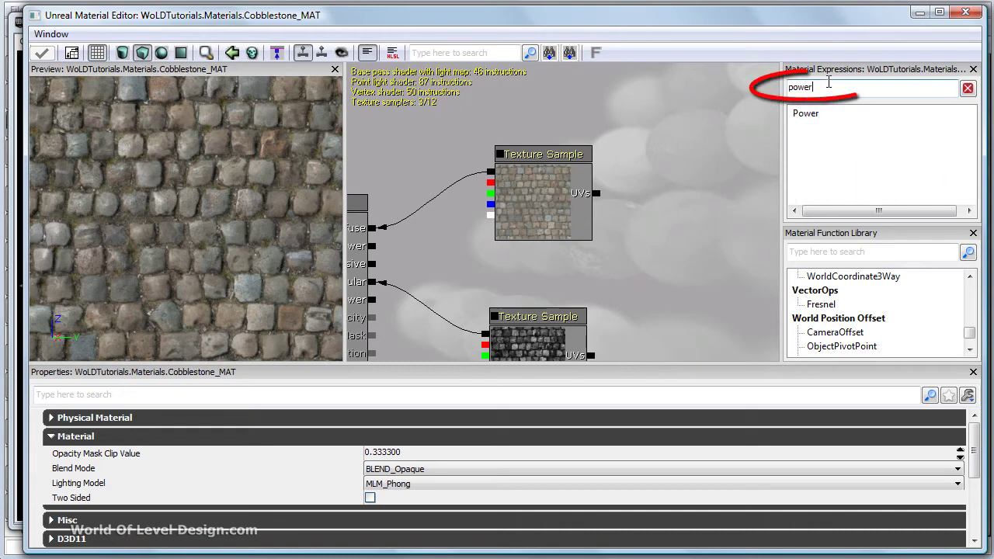
pyautogui.click(805, 114)
pyautogui.moveTo(788, 124); pyautogui.dragTo(699, 171)
pyautogui.moveTo(585, 179); pyautogui.dragTo(720, 99)
pyautogui.click(741, 197)
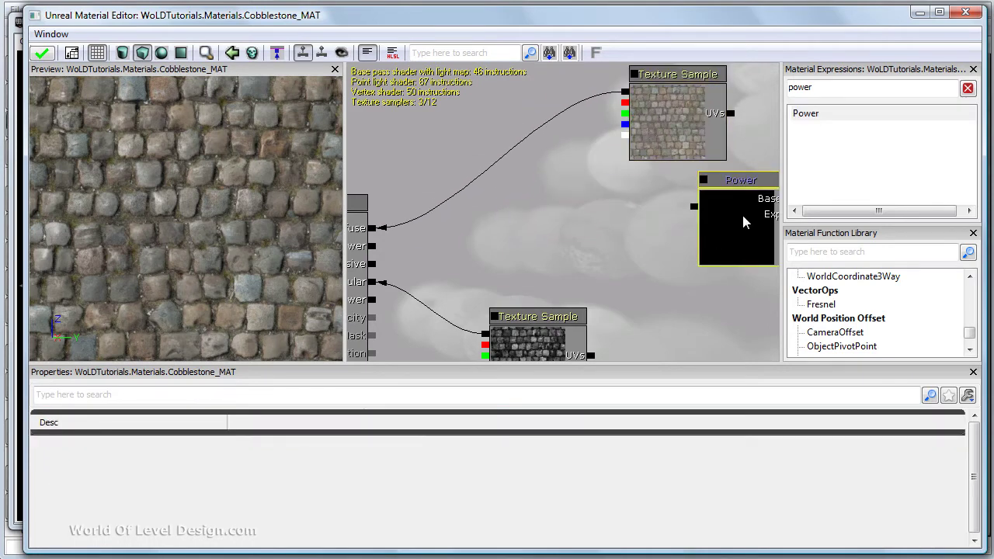
pyautogui.moveTo(714, 213); pyautogui.dragTo(509, 183)
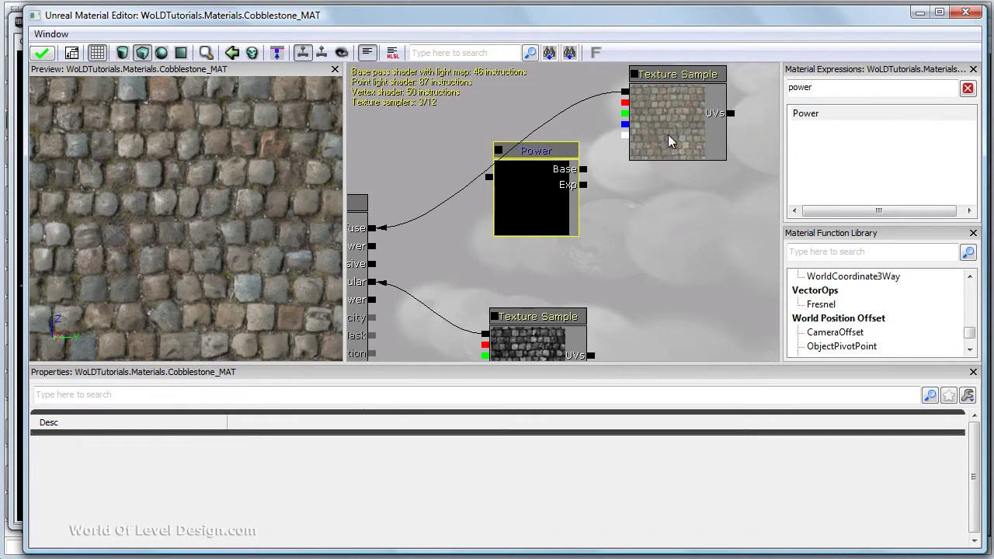
pyautogui.moveTo(665, 137); pyautogui.dragTo(676, 149)
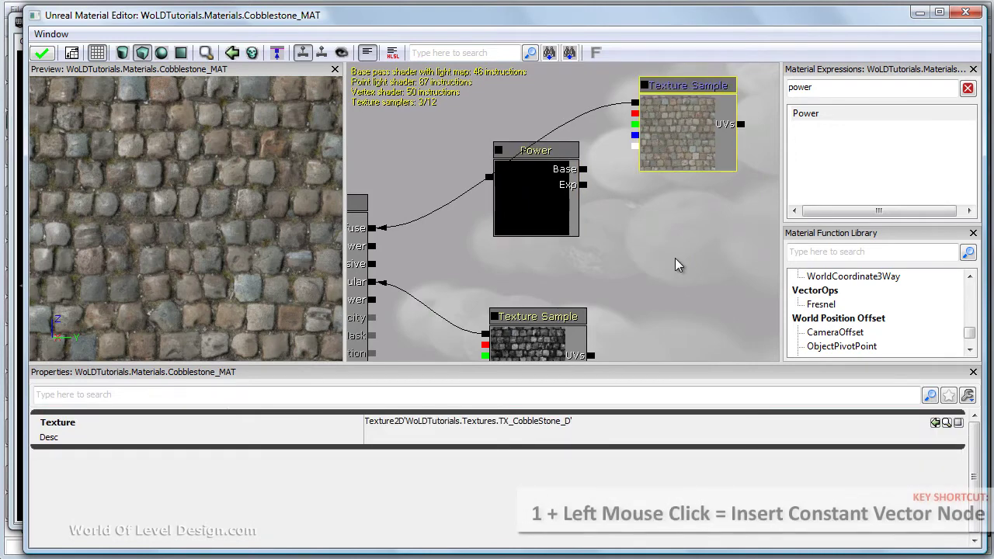
# - Insert a single-value Constant node with R set to 1 and place it below the diffuse Texture Sample
pyautogui.click(675, 257)
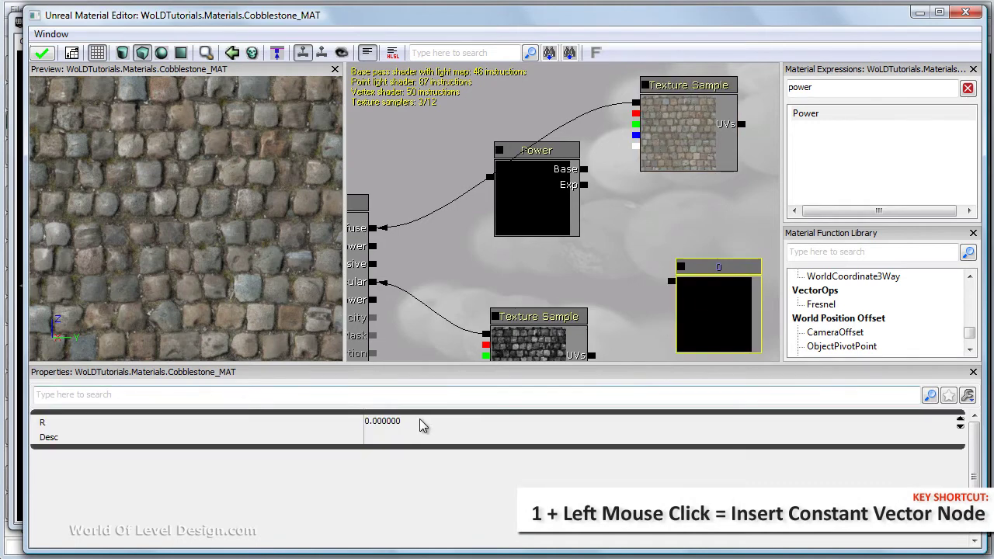
pyautogui.click(420, 421)
pyautogui.write('1')
pyautogui.press('Return')
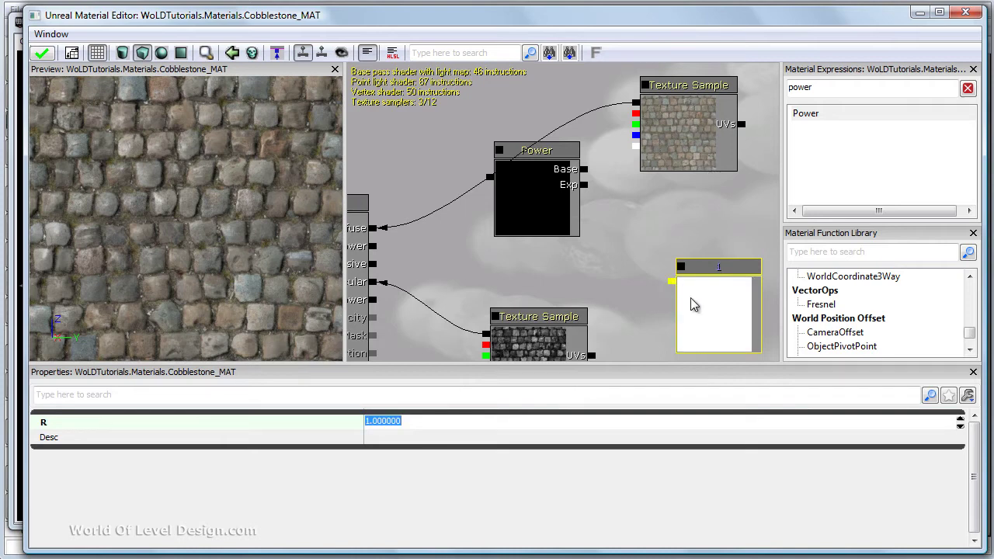
pyautogui.moveTo(702, 287); pyautogui.dragTo(678, 246)
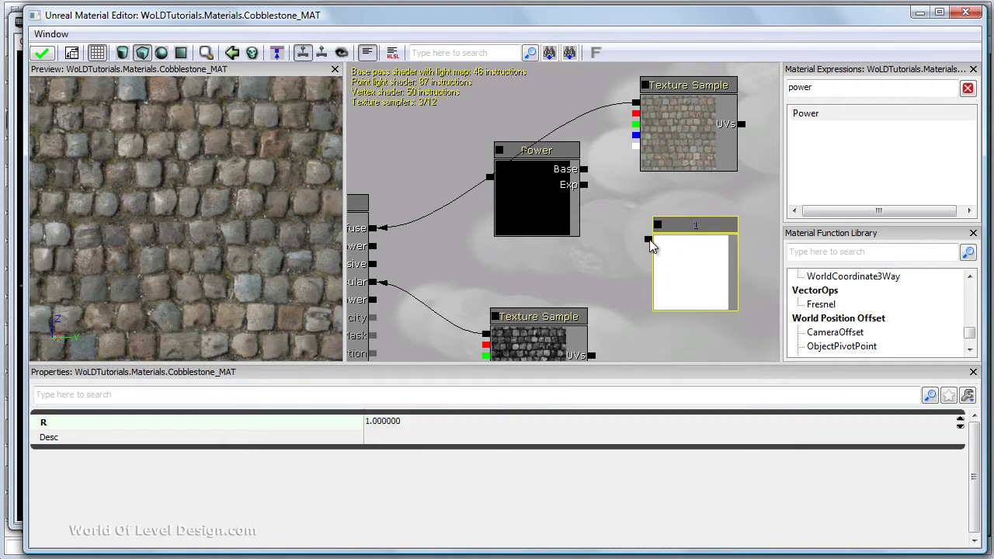
# - Wire the constant to Power's Exp, the diffuse texture to its Base, and the Power output to the material's Diffuse
pyautogui.click(637, 234)
pyautogui.moveTo(602, 202); pyautogui.dragTo(591, 193)
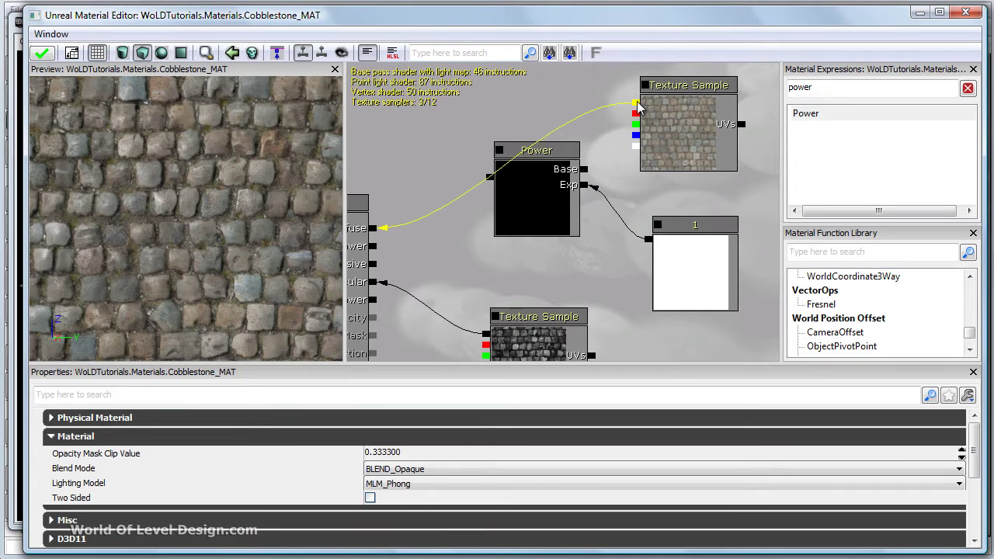
pyautogui.moveTo(636, 103); pyautogui.dragTo(589, 171)
pyautogui.moveTo(489, 177); pyautogui.dragTo(376, 233)
# - Try exponent values of 0.2, 1 and 2 on the constant node and compare the diffuse contrast in the preview
pyautogui.click(662, 265)
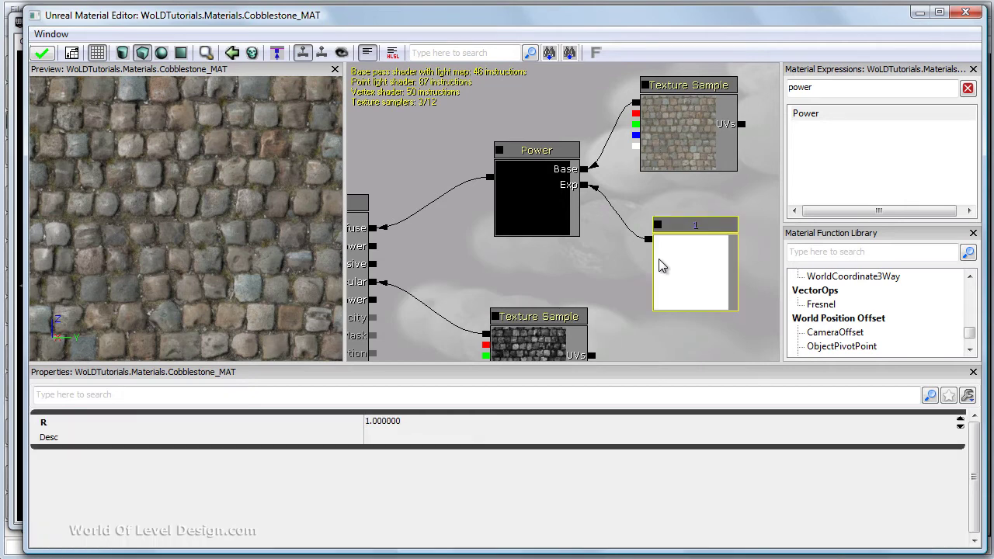
pyautogui.click(410, 422)
pyautogui.write('0.2')
pyautogui.press('Return')
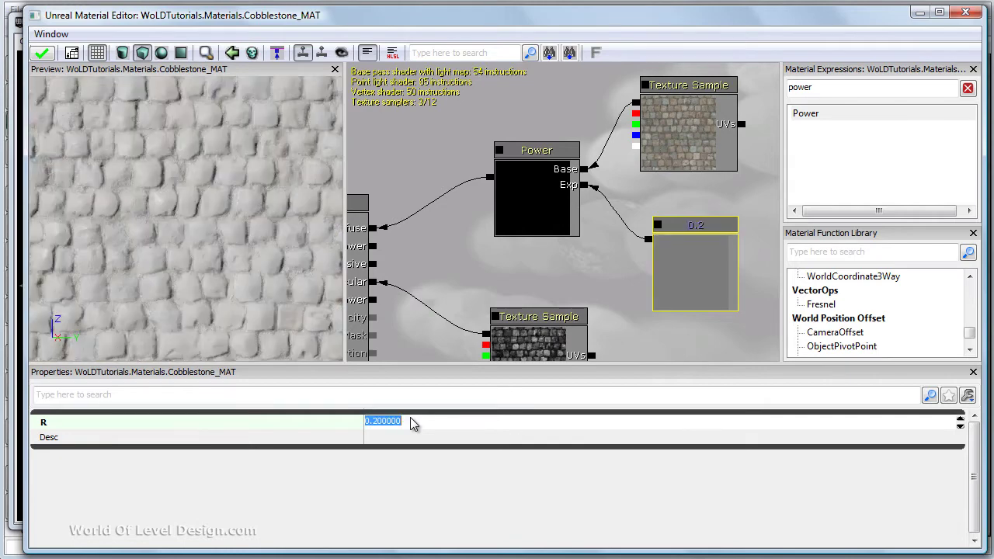
pyautogui.write('1')
pyautogui.press('Return')
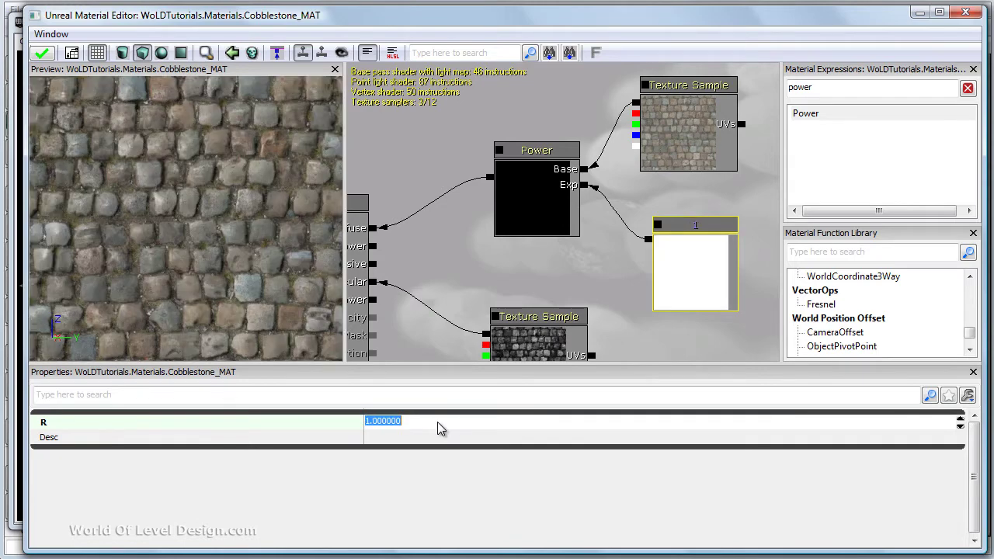
pyautogui.write('2')
pyautogui.press('Return')
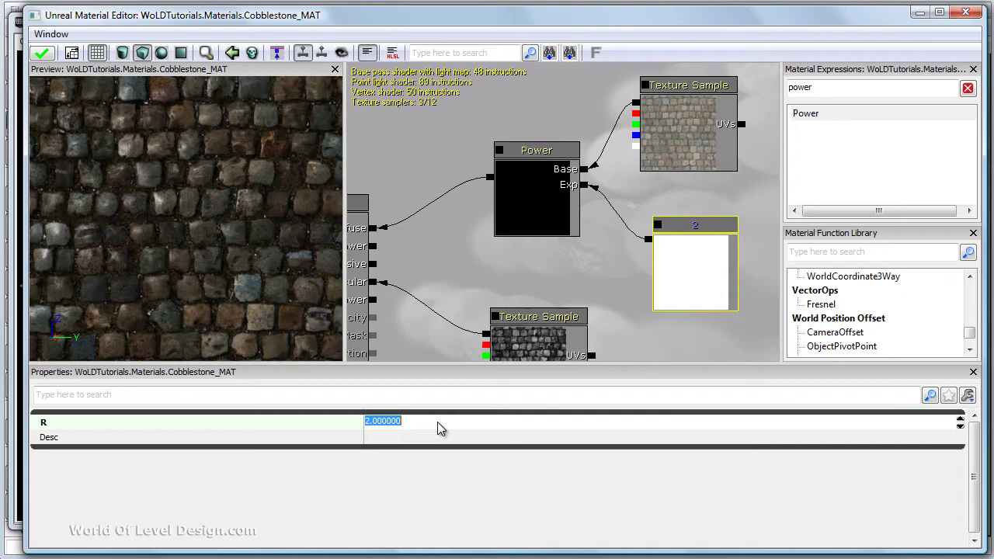
pyautogui.moveTo(212, 284); pyautogui.dragTo(194, 278)
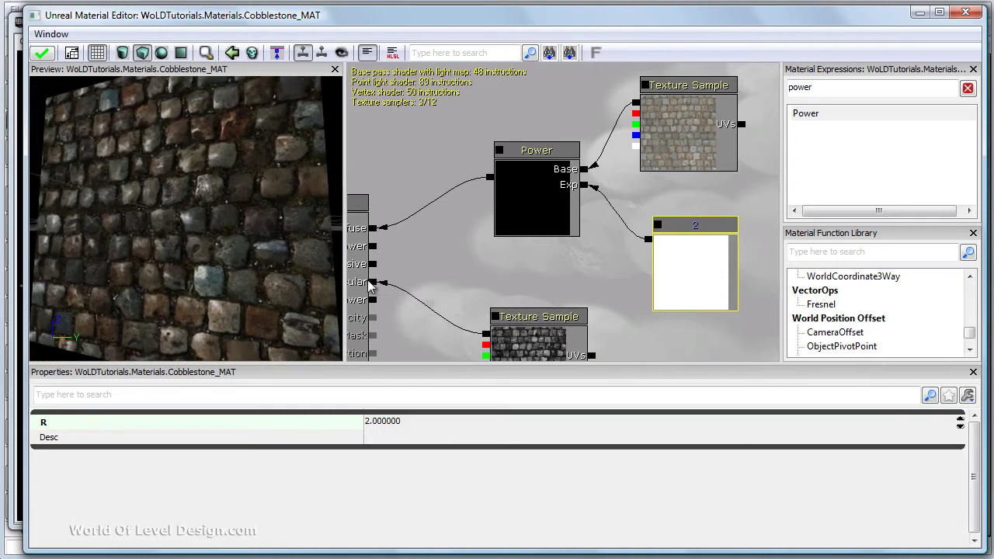
# - Set the constant node's R value to 1.2
pyautogui.click(426, 423)
pyautogui.write('1')
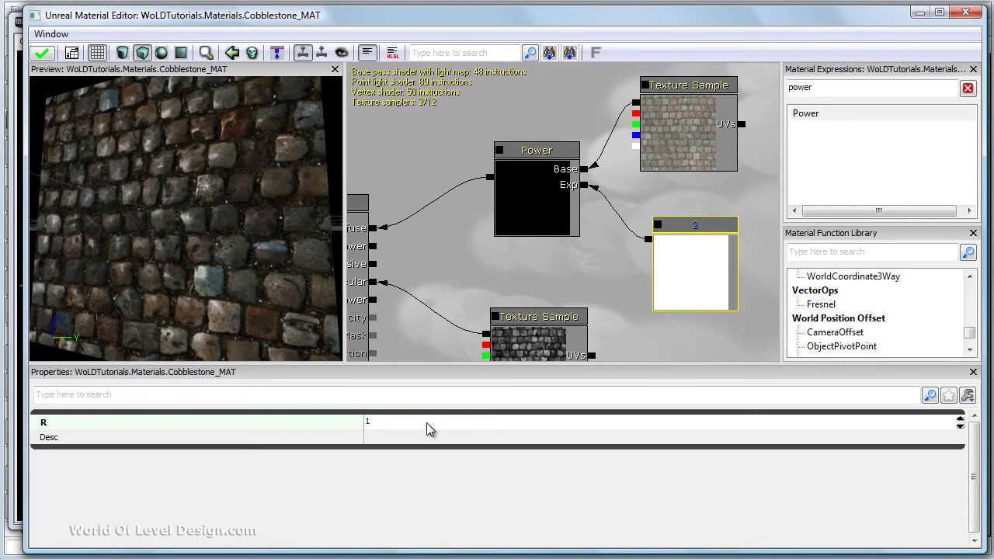
pyautogui.write('.2')
pyautogui.press('Return')
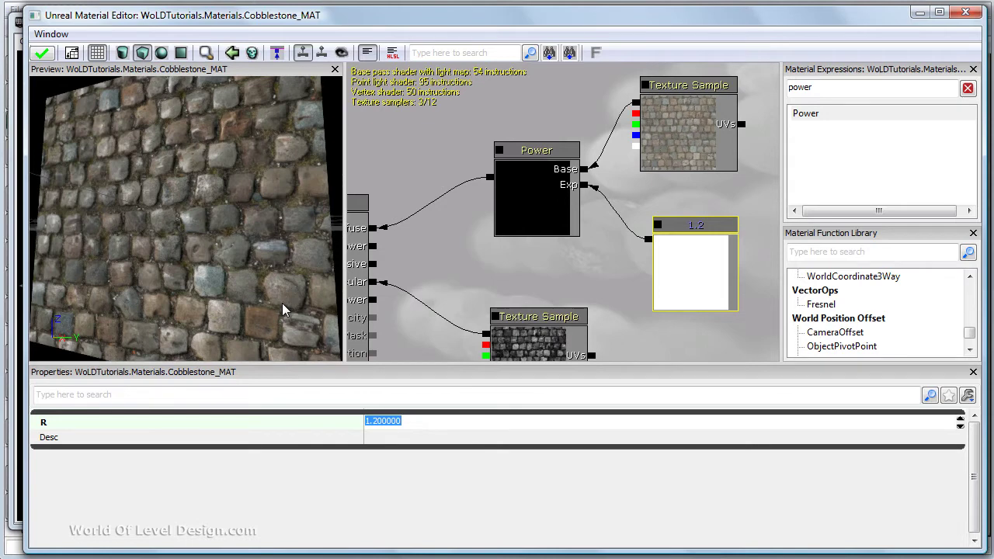
# - Move the diffuse Texture Sample, Power and constant nodes together slightly upwards, farther from the specular Texture Sample
pyautogui.click(677, 136)
pyautogui.keyDown('ctrl'); pyautogui.click(560, 194); pyautogui.keyUp('ctrl')
pyautogui.keyDown('ctrl'); pyautogui.click(693, 264); pyautogui.keyUp('ctrl')
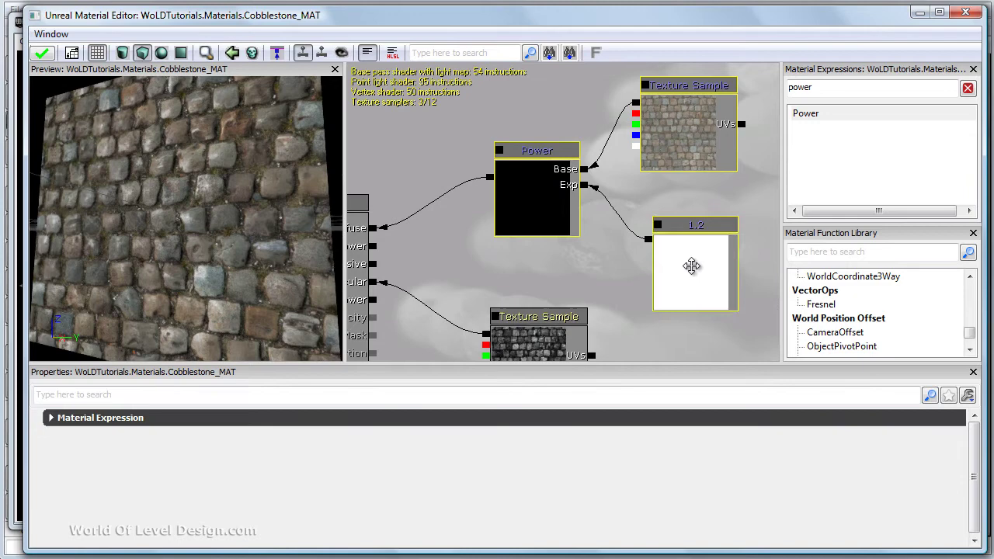
pyautogui.keyDown('ctrl'); pyautogui.moveTo(692, 266); pyautogui.dragTo(702, 221); pyautogui.keyUp('ctrl')
pyautogui.moveTo(577, 248); pyautogui.dragTo(521, 283)
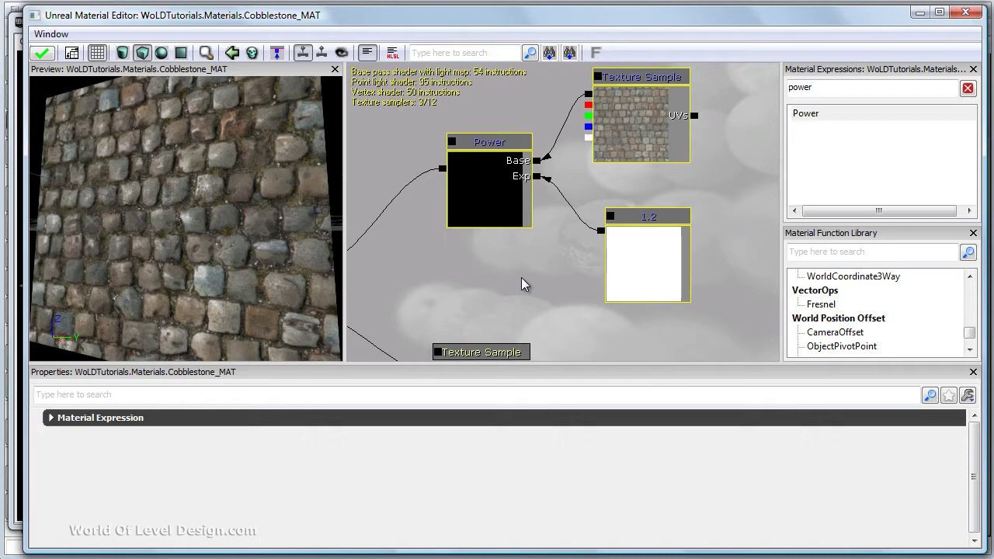
# - Replace the single-value constant with a Constant3Vector node wired to the Power node's Exp input
pyautogui.click(663, 270)
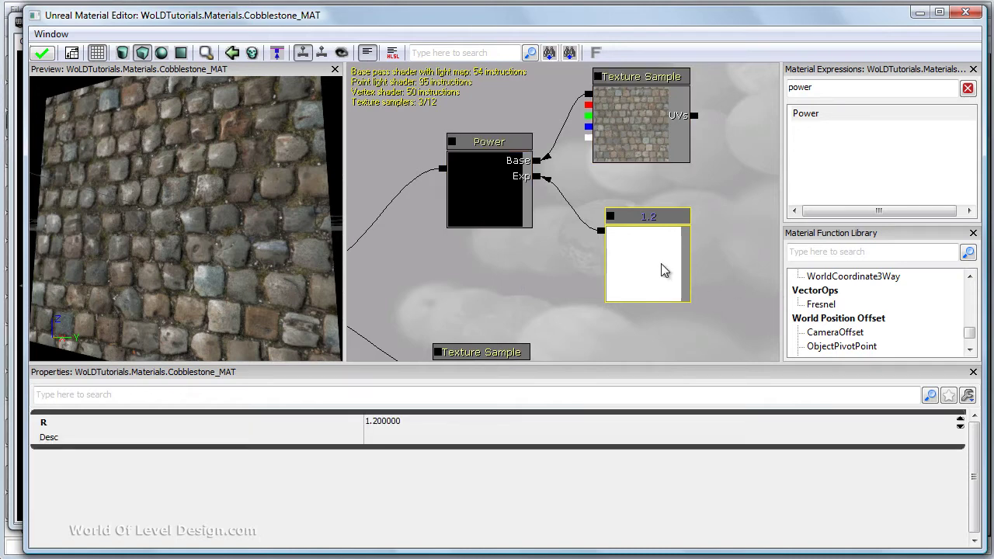
pyautogui.press('Delete')
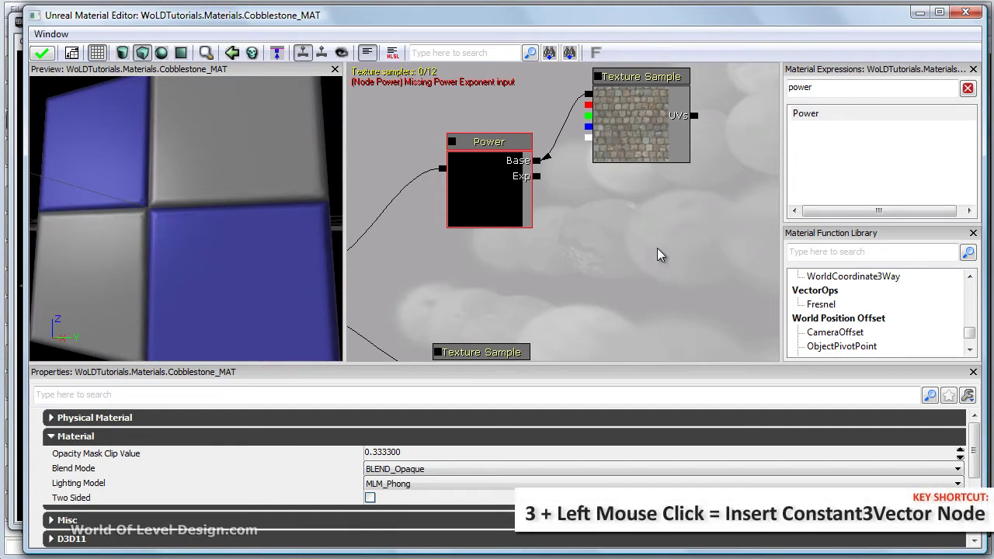
pyautogui.click(656, 244)
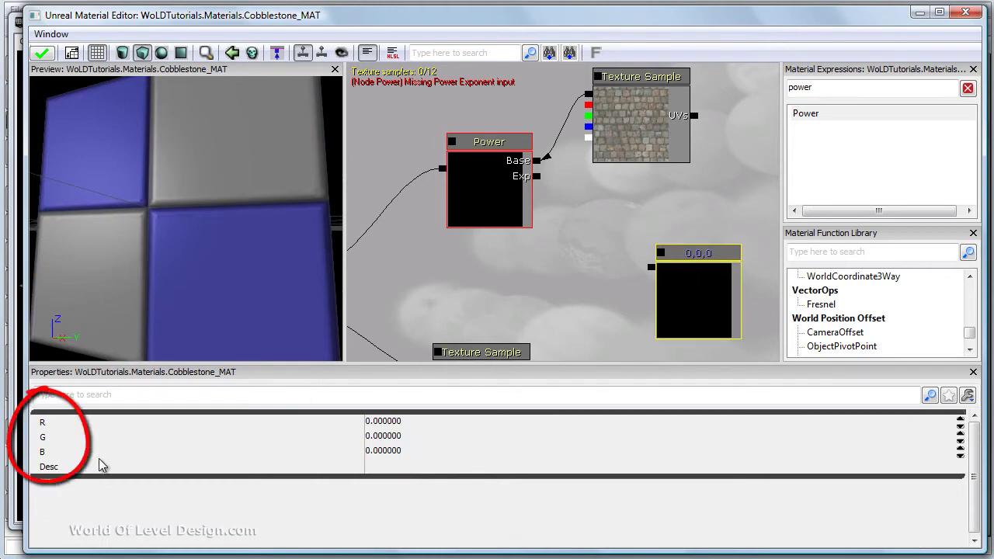
pyautogui.moveTo(676, 286); pyautogui.dragTo(634, 248)
pyautogui.click(582, 222)
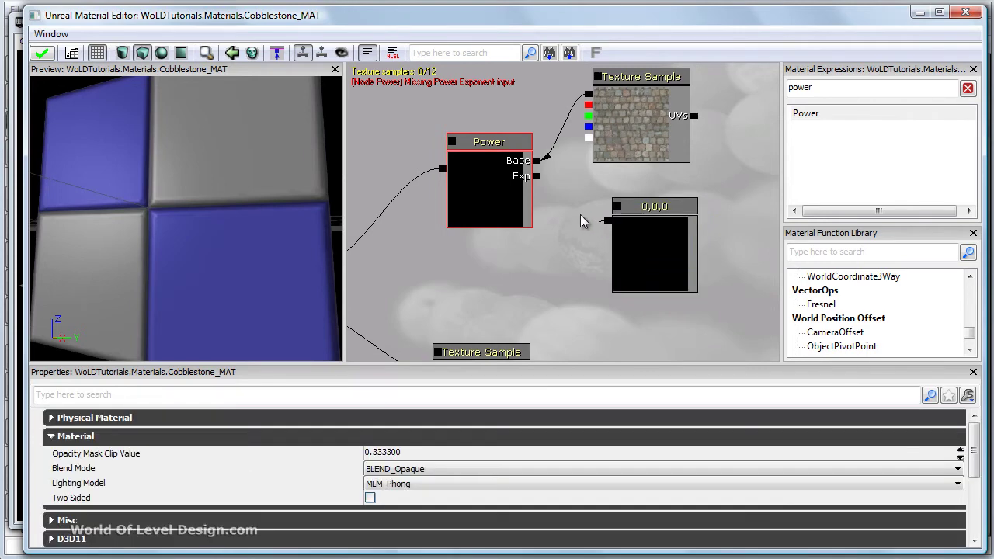
pyautogui.moveTo(549, 190); pyautogui.dragTo(541, 183)
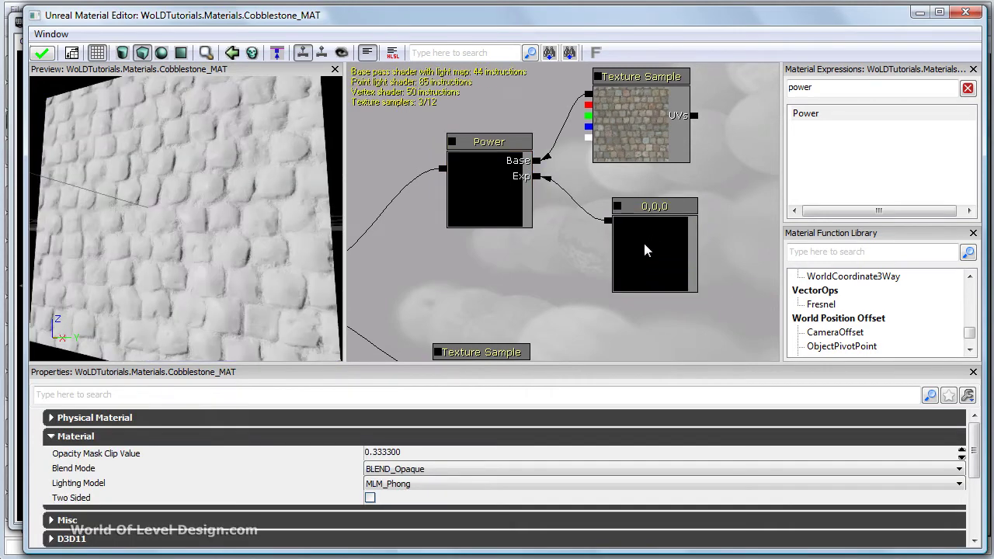
# - Set the Constant3Vector node's R, G and B values to 1 each
pyautogui.click(643, 240)
pyautogui.click(420, 421)
pyautogui.write('1')
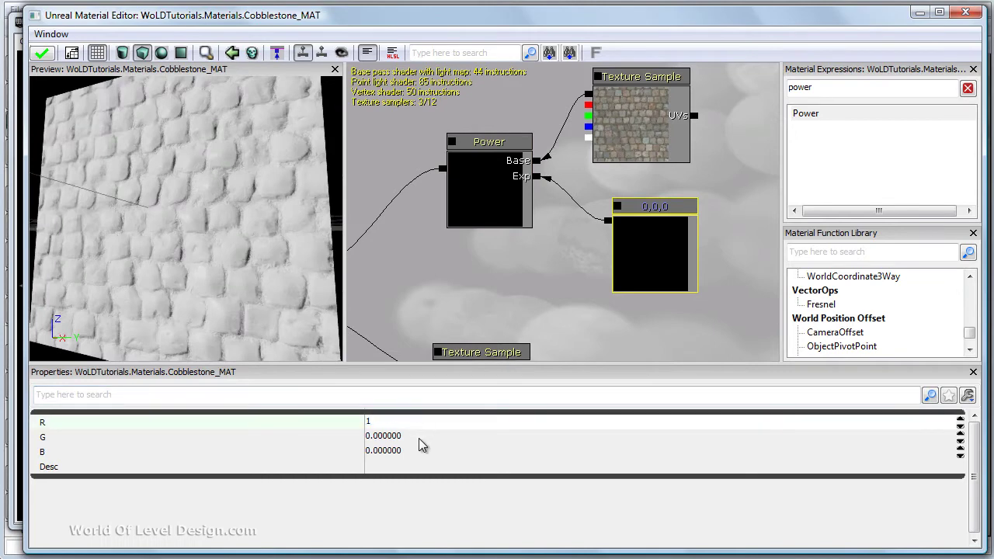
pyautogui.click(419, 437)
pyautogui.write('1')
pyautogui.click(415, 451)
pyautogui.write('1')
pyautogui.press('Return')
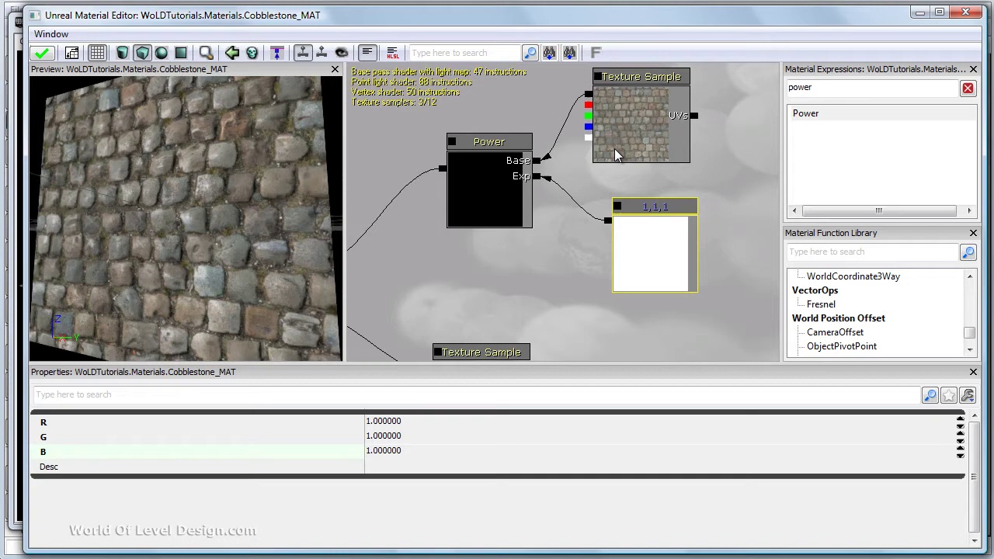
# - Try a G value of 0.8 on the Constant3Vector node, and set it back to 1
pyautogui.click(405, 440)
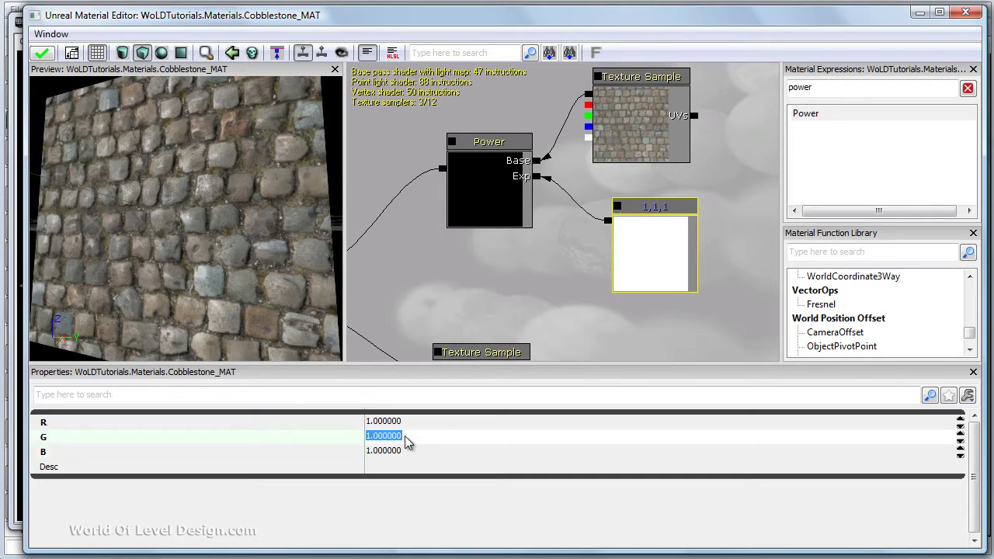
pyautogui.write('0.8')
pyautogui.press('Return')
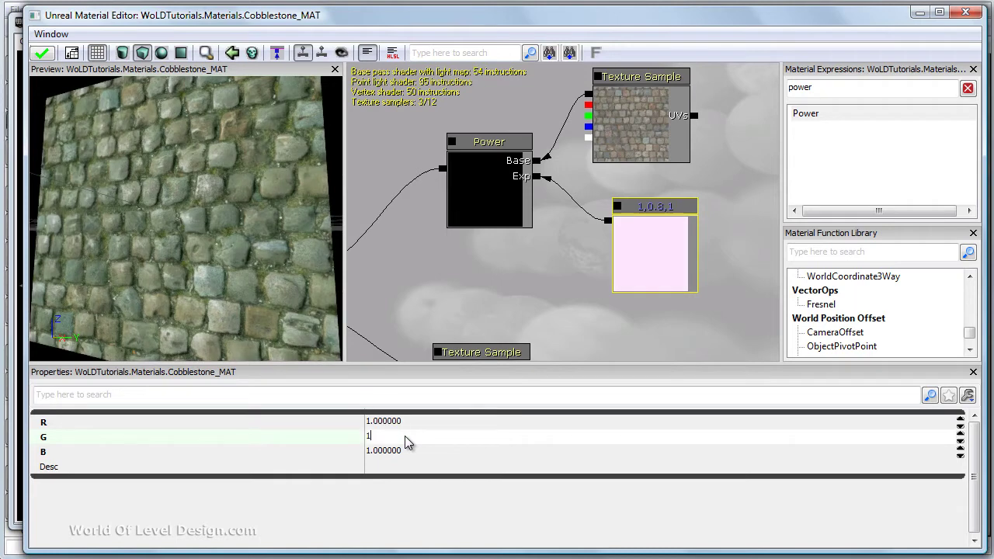
pyautogui.write('1')
pyautogui.press('Return')
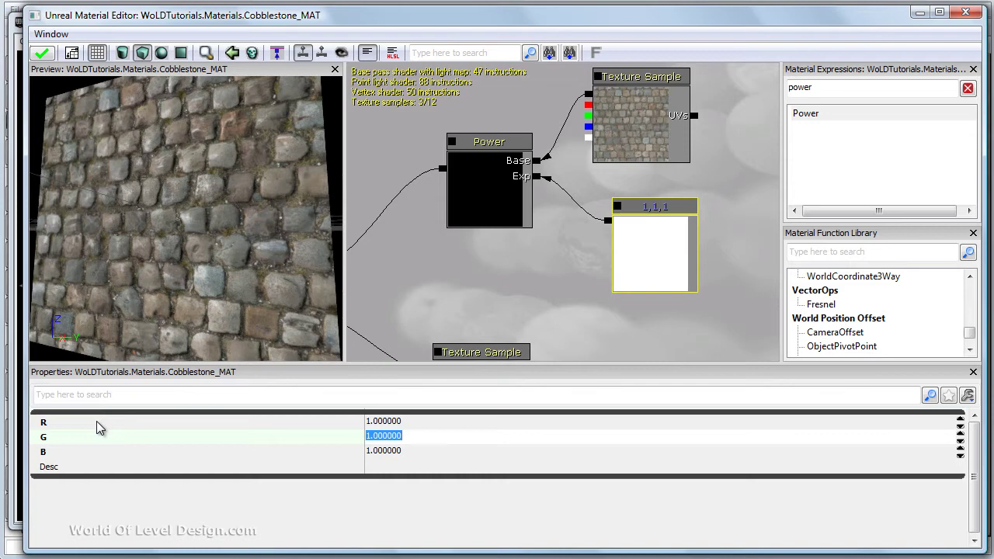
# - Set both the R and B values of the Constant3Vector node to 1.3
pyautogui.click(435, 421)
pyautogui.write('1.3')
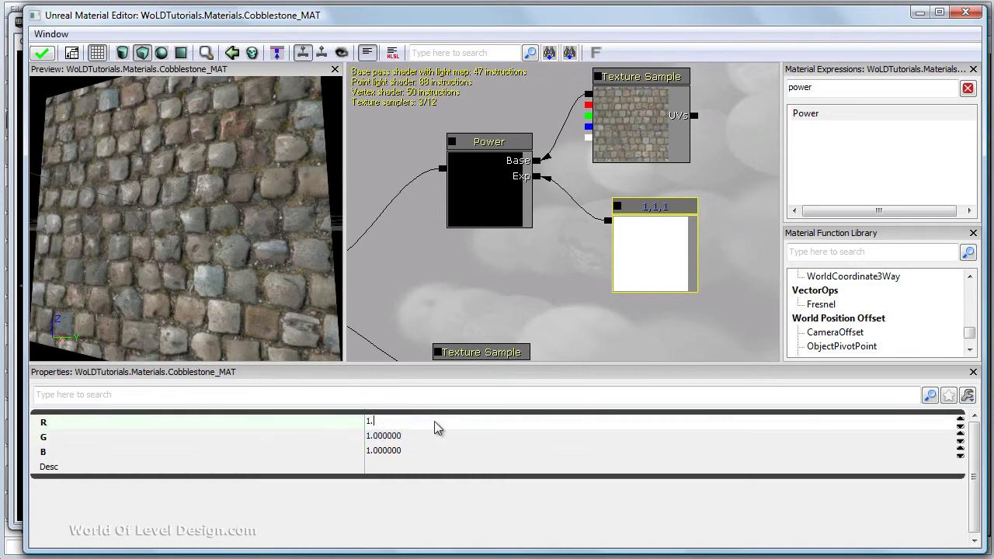
pyautogui.click(427, 450)
pyautogui.write('1.3')
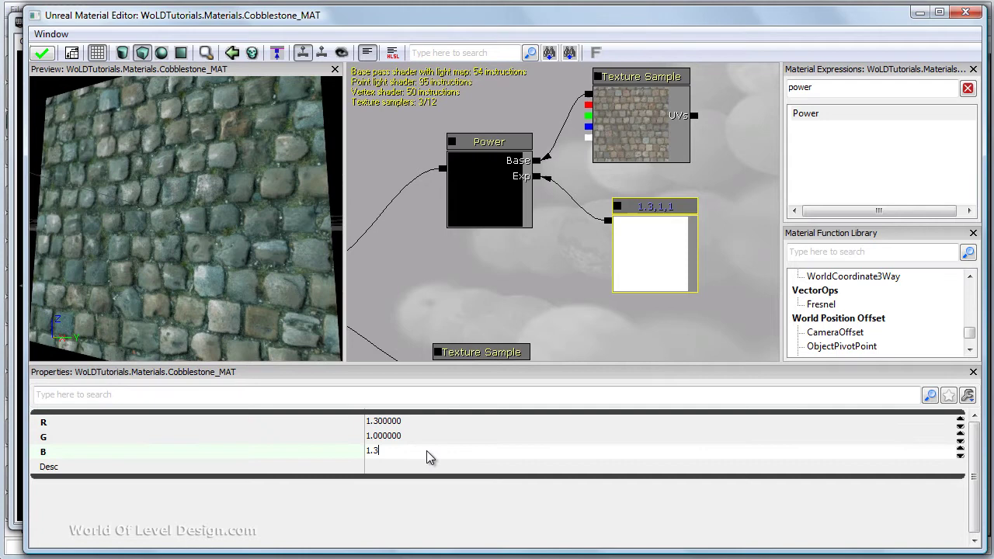
pyautogui.press('Return')
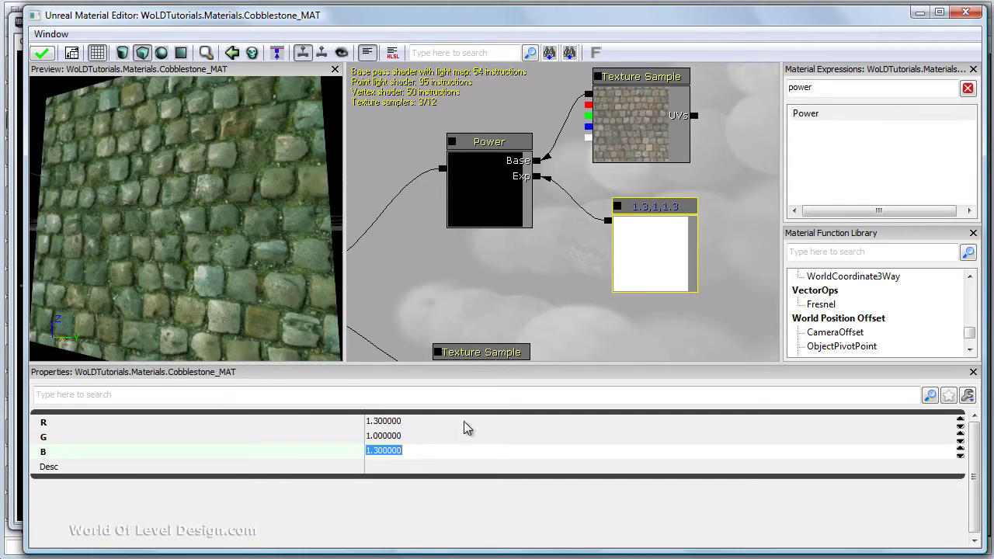
pyautogui.click(638, 268)
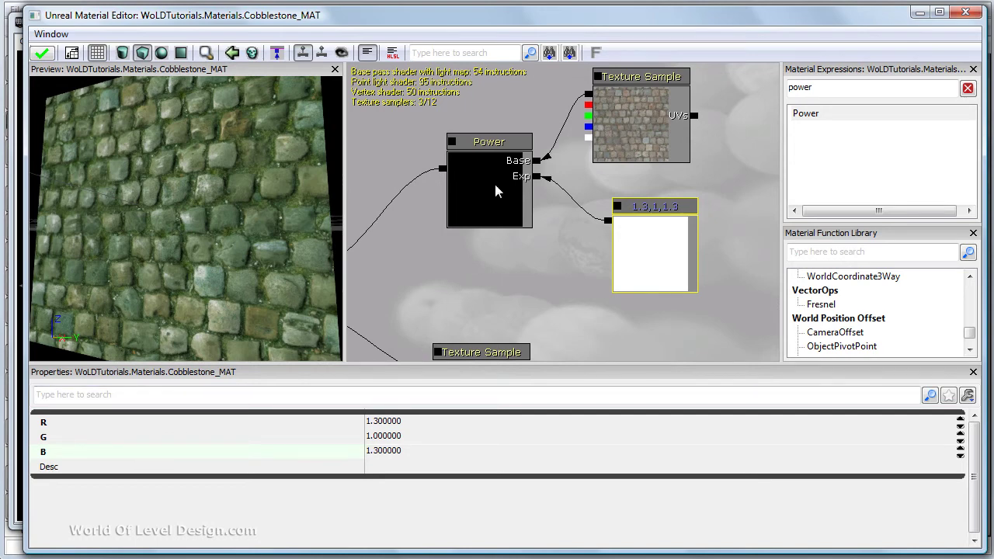
# - Replace the Constant3Vector node with a single-value constant of 1.2 wired to the Power node's Exp input
pyautogui.press('Delete')
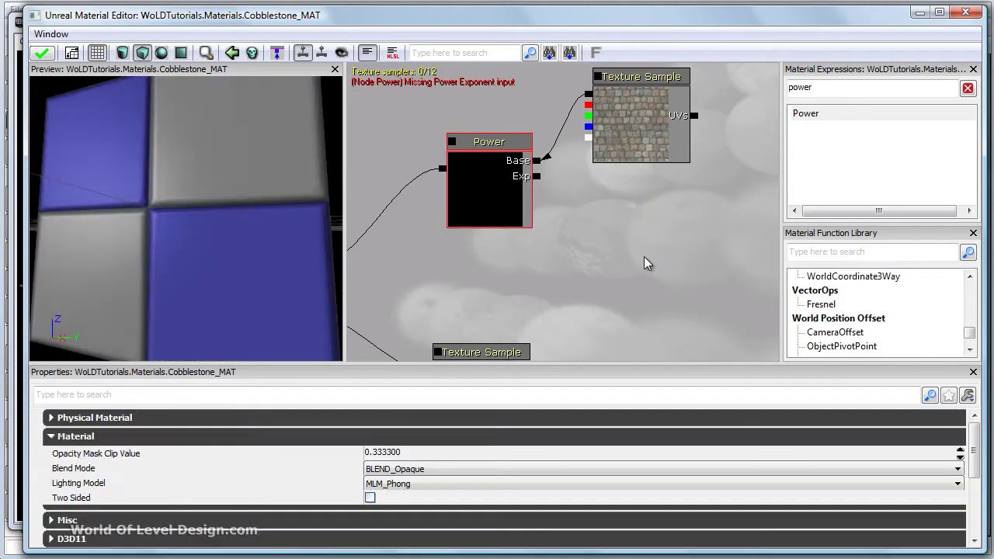
pyautogui.click(644, 256)
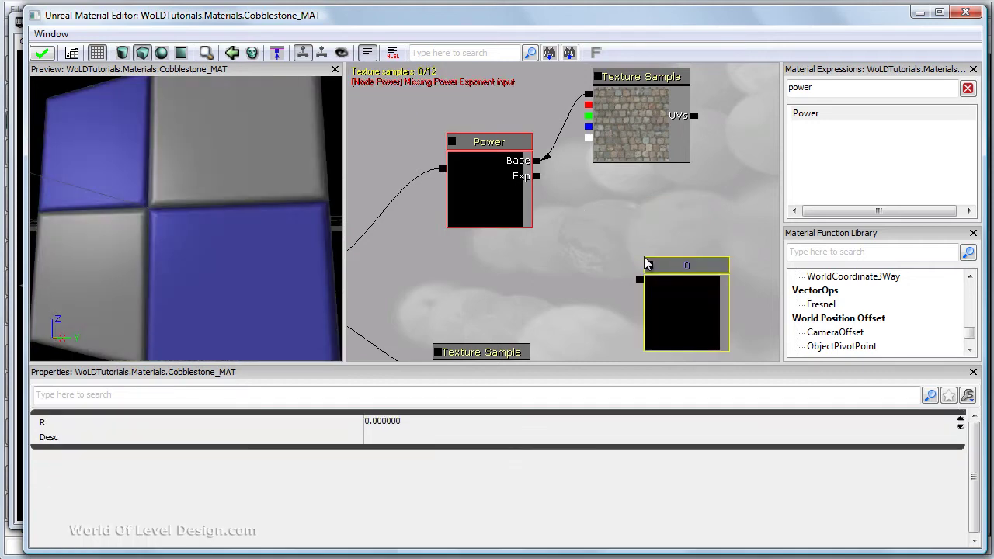
pyautogui.moveTo(640, 281); pyautogui.dragTo(537, 176)
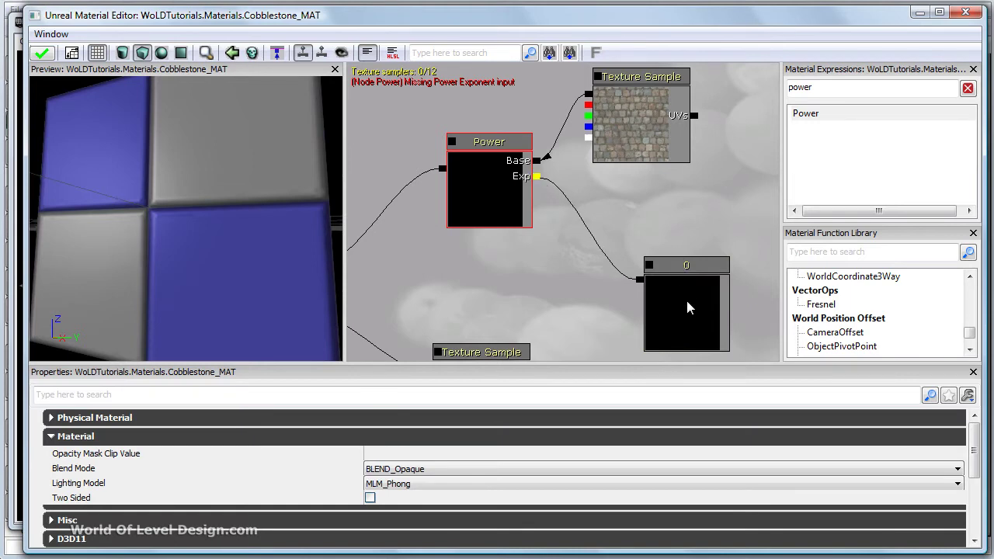
pyautogui.moveTo(686, 299); pyautogui.dragTo(638, 225)
pyautogui.click(472, 420)
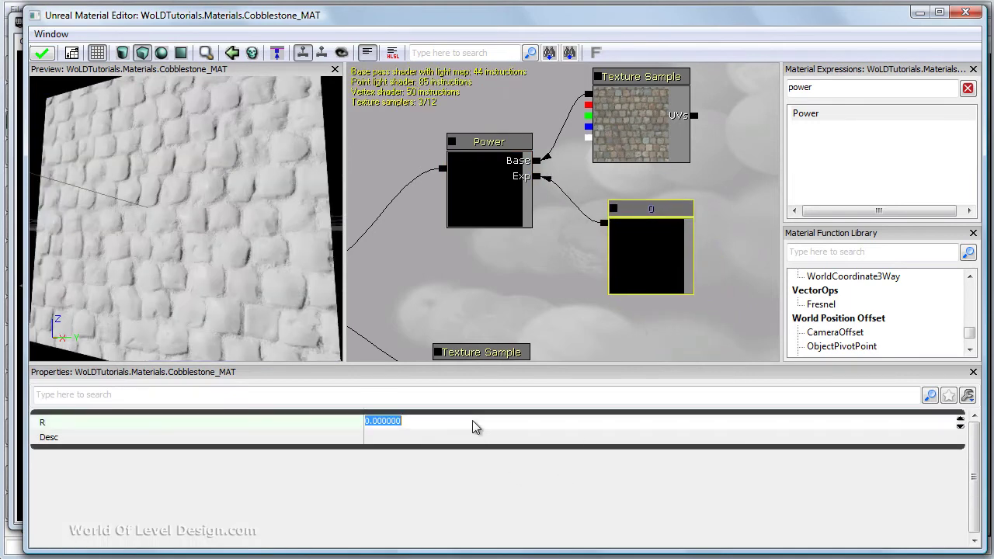
pyautogui.write('1.2')
pyautogui.press('Return')
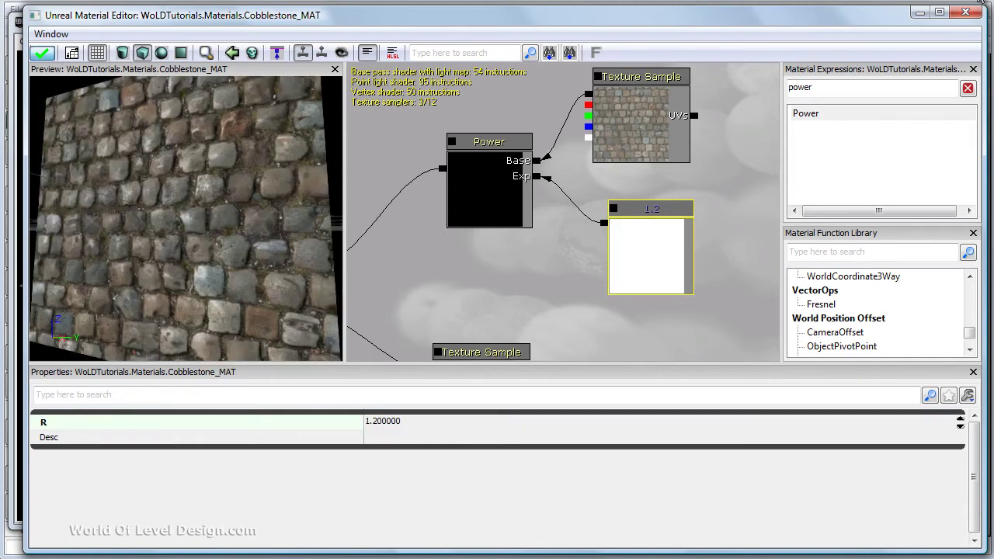
# - Close the material editor and adjust the Levels of the TX_CobbleStone_D.TGA image in Photoshop
pyautogui.click(965, 12)
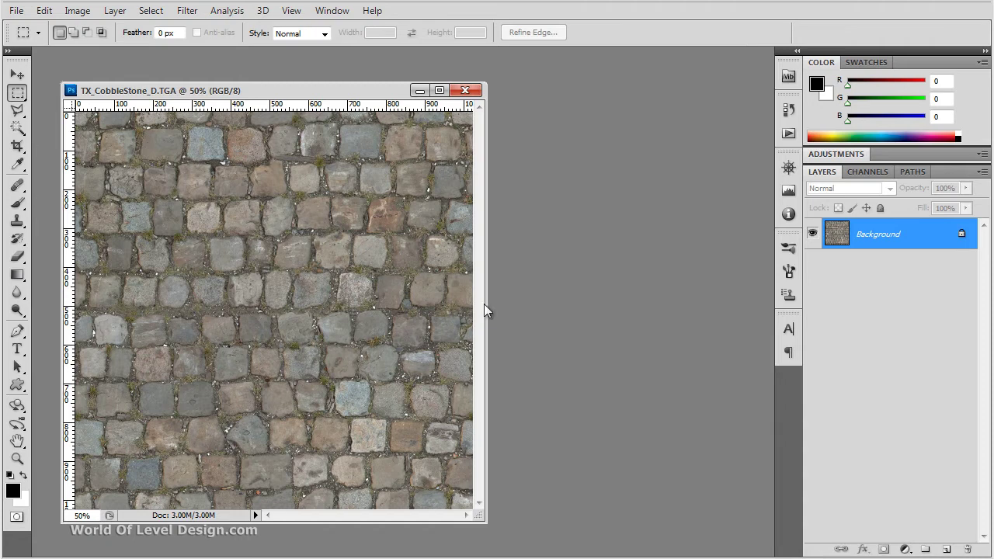
pyautogui.hotkey('ctrl', 'l')
pyautogui.moveTo(586, 342); pyautogui.dragTo(620, 348)
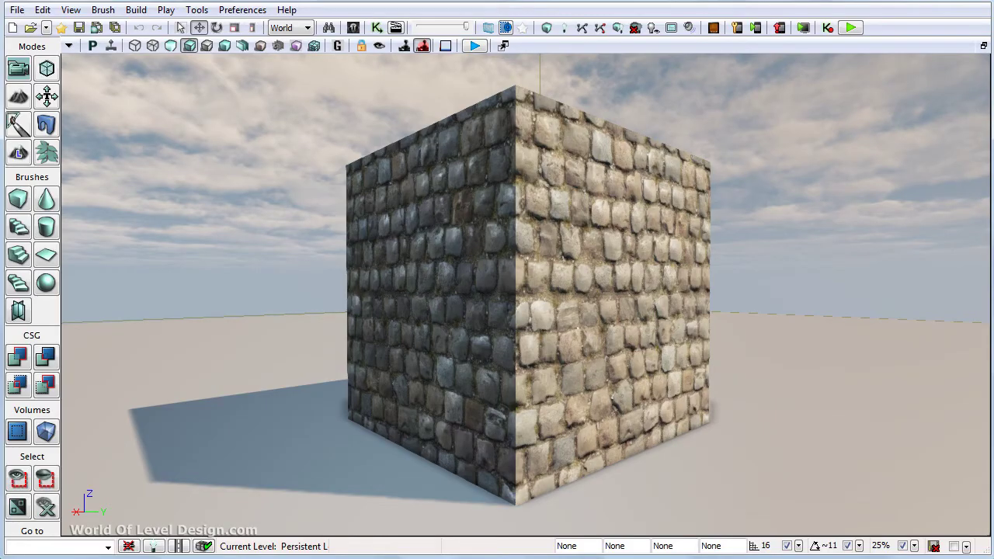
# - Switch back to the Unreal editor and open the Cobblestone_MAT material from the Content Browser
pyautogui.click(397, 27)
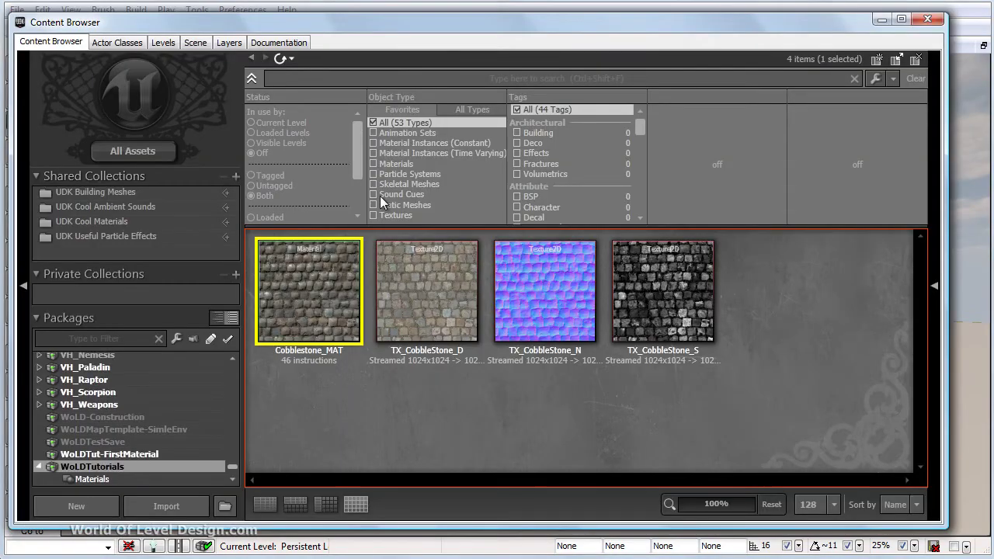
pyautogui.doubleClick(324, 326)
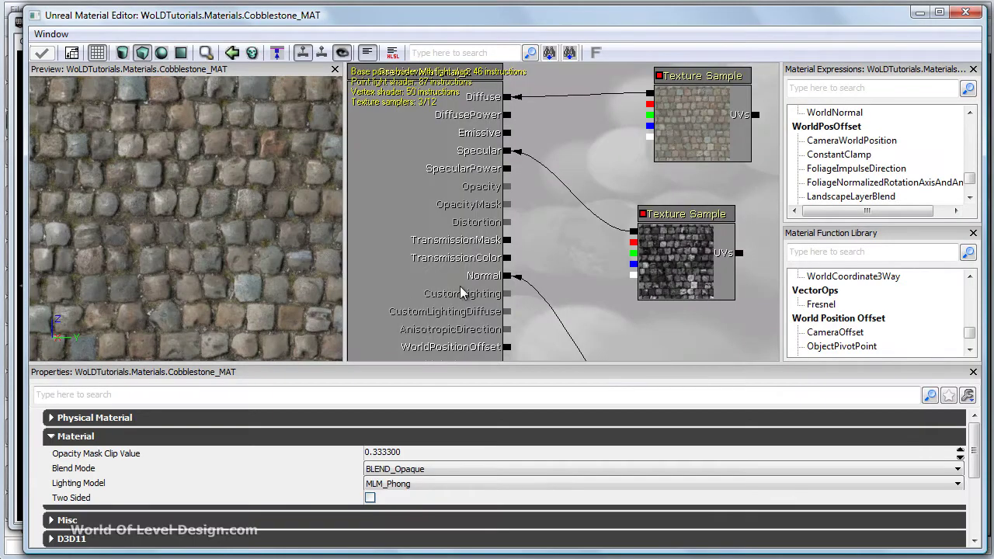
pyautogui.moveTo(535, 225); pyautogui.dragTo(480, 228)
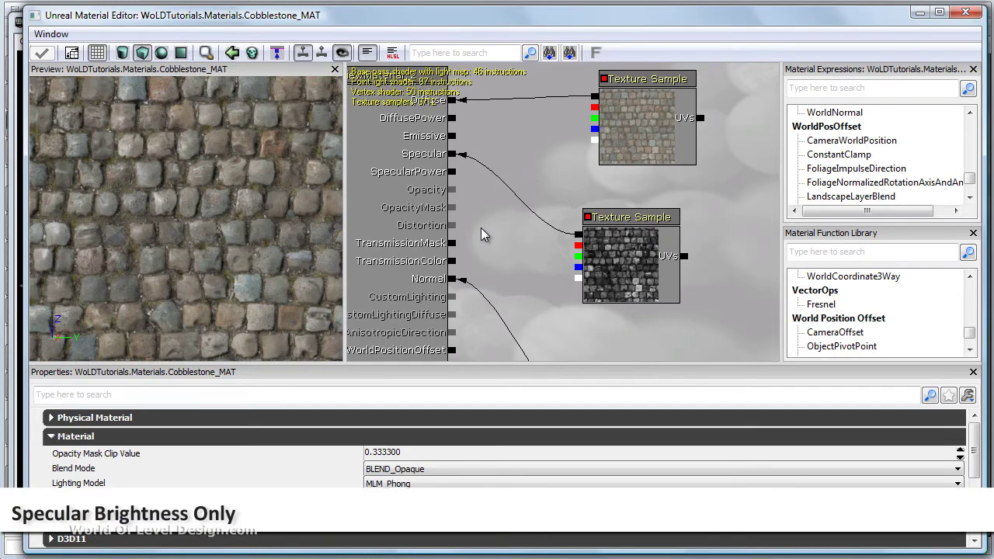
pyautogui.moveTo(481, 228); pyautogui.dragTo(399, 180)
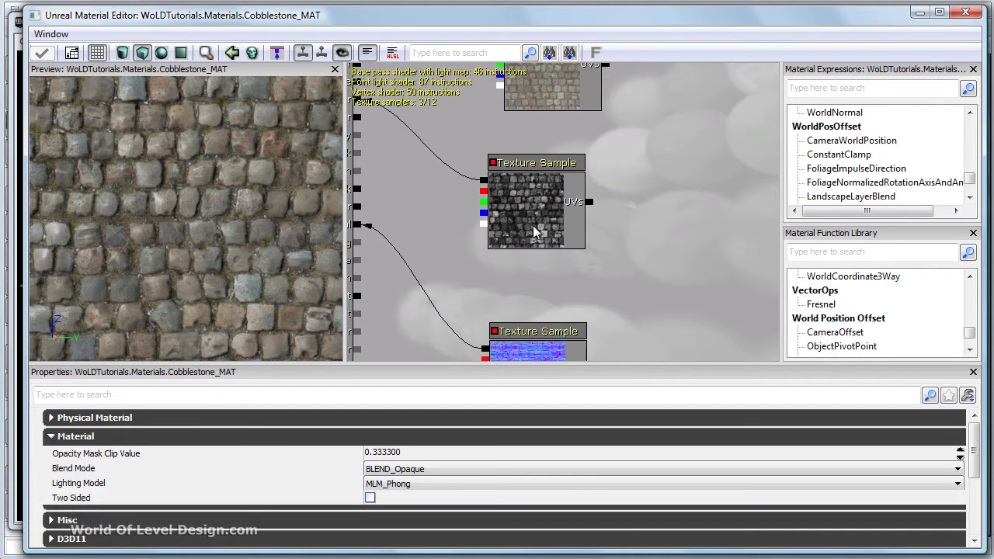
# - Add a Multiply node and a single-value constant, arranging them around the specular Texture Sample
pyautogui.click(597, 259)
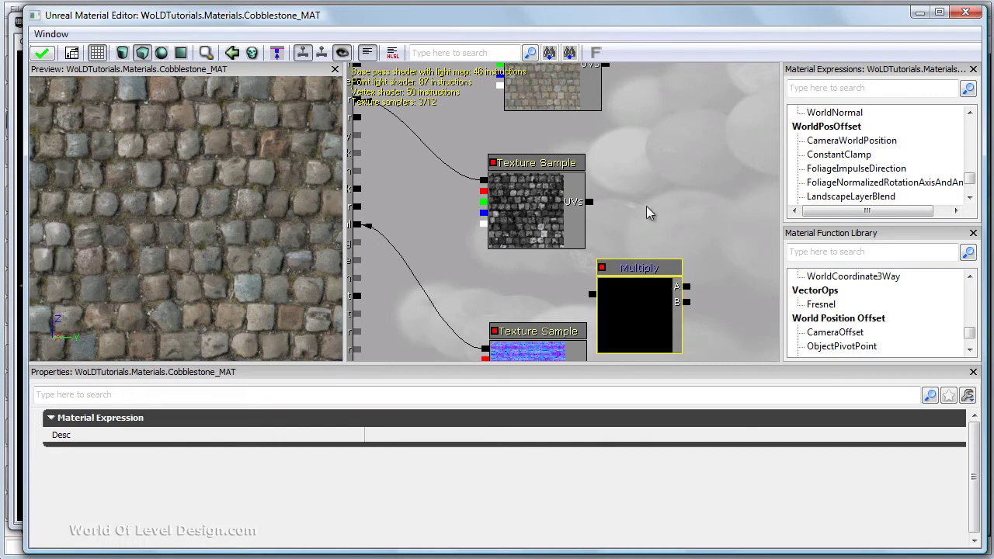
pyautogui.click(664, 183)
pyautogui.moveTo(640, 268); pyautogui.dragTo(515, 152)
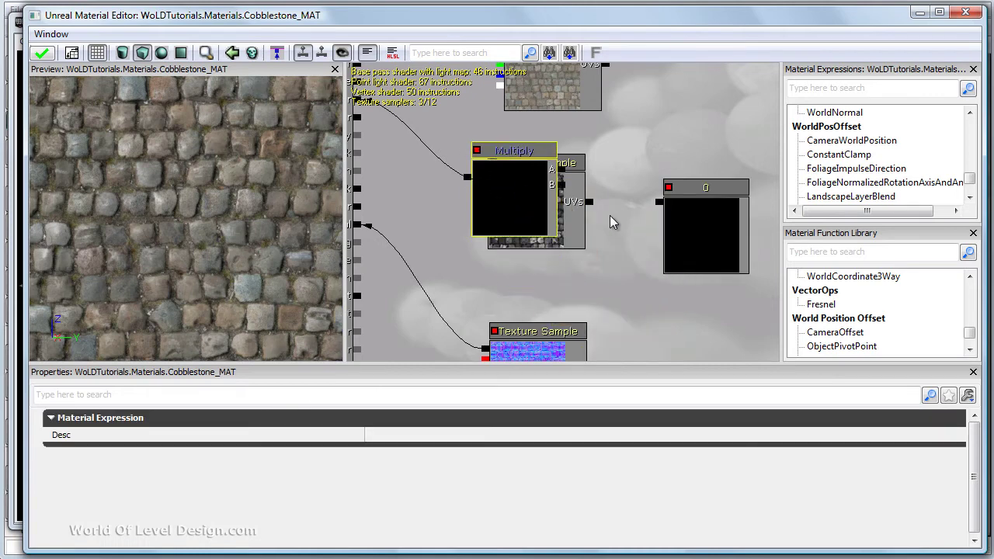
pyautogui.moveTo(568, 227); pyautogui.dragTo(690, 177)
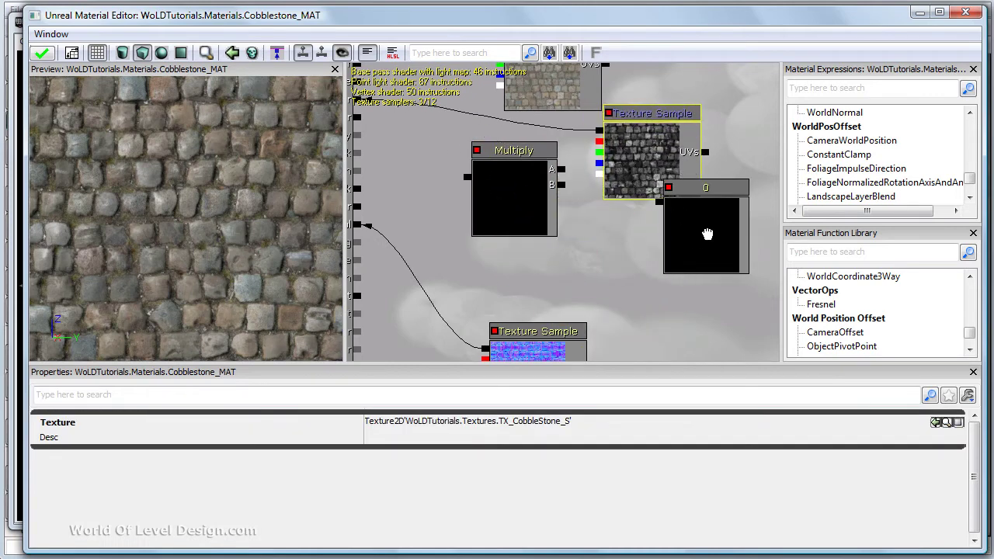
pyautogui.moveTo(703, 231); pyautogui.dragTo(633, 276)
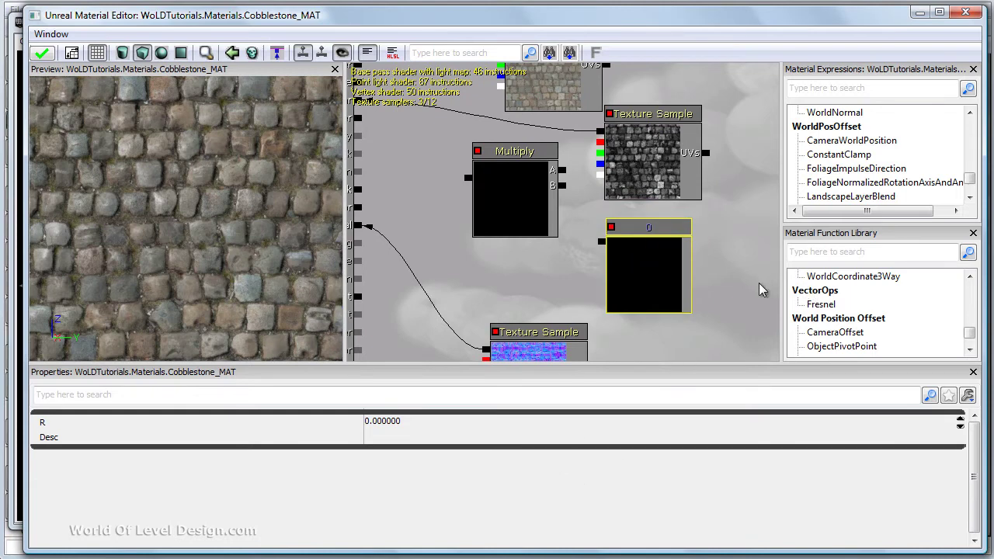
# - Multiply the specular texture by a constant of 1 and feed the result into the material's Specular input
pyautogui.click(489, 423)
pyautogui.write('1')
pyautogui.press('Return')
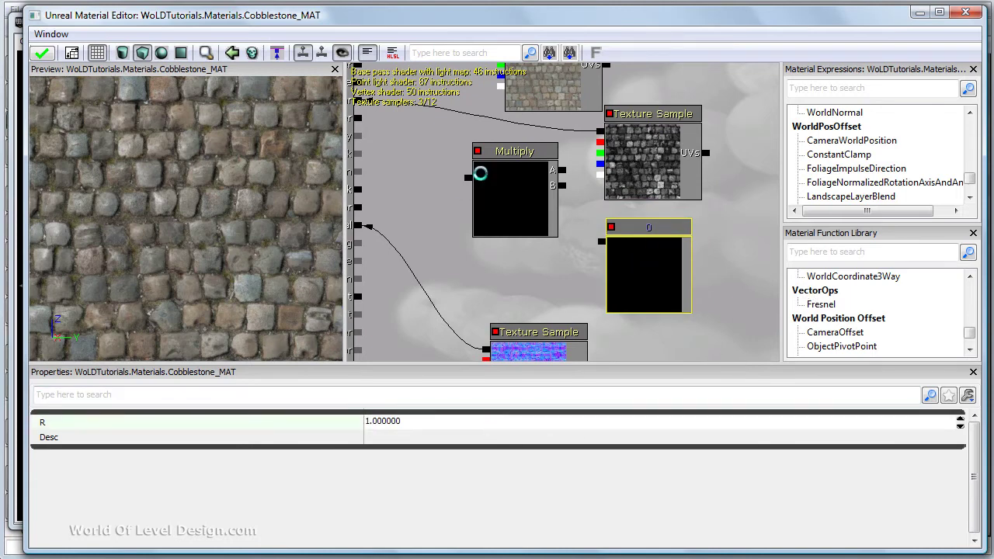
pyautogui.moveTo(601, 241); pyautogui.dragTo(563, 191)
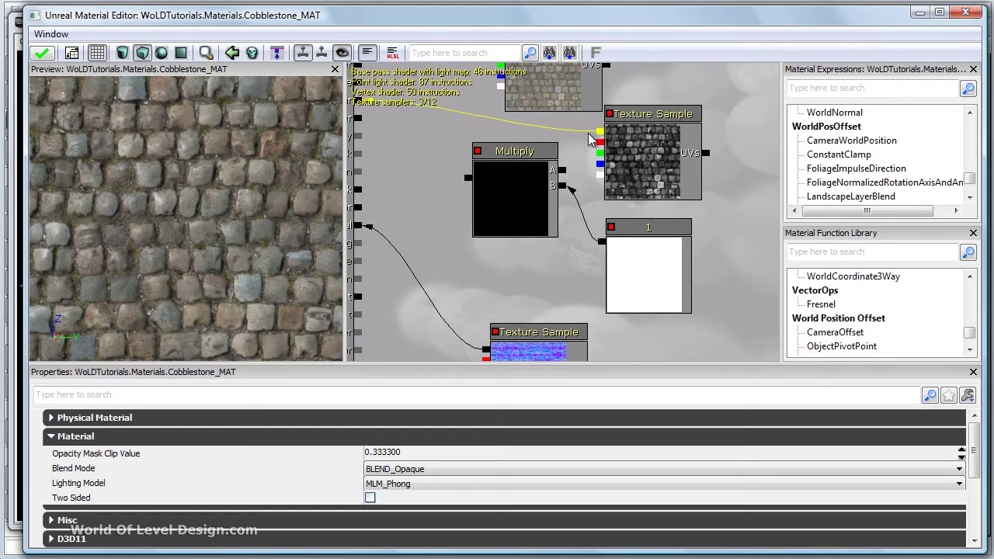
pyautogui.moveTo(600, 131); pyautogui.dragTo(565, 171)
pyautogui.moveTo(439, 153); pyautogui.dragTo(370, 183)
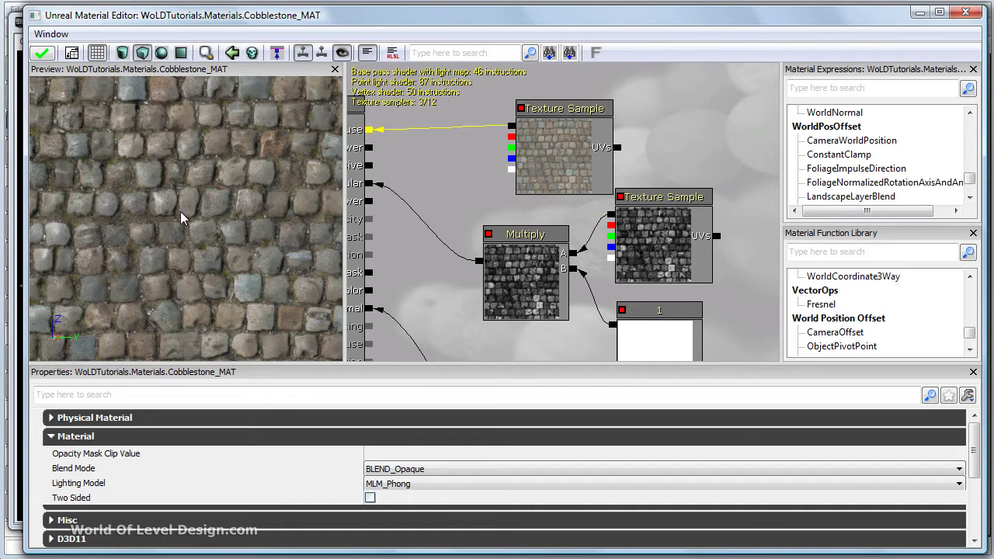
# - Disconnect the diffuse texture from the material and set the constant on the Multiply node's B input to 2
pyautogui.moveTo(536, 285); pyautogui.dragTo(720, 89)
pyautogui.click(576, 262)
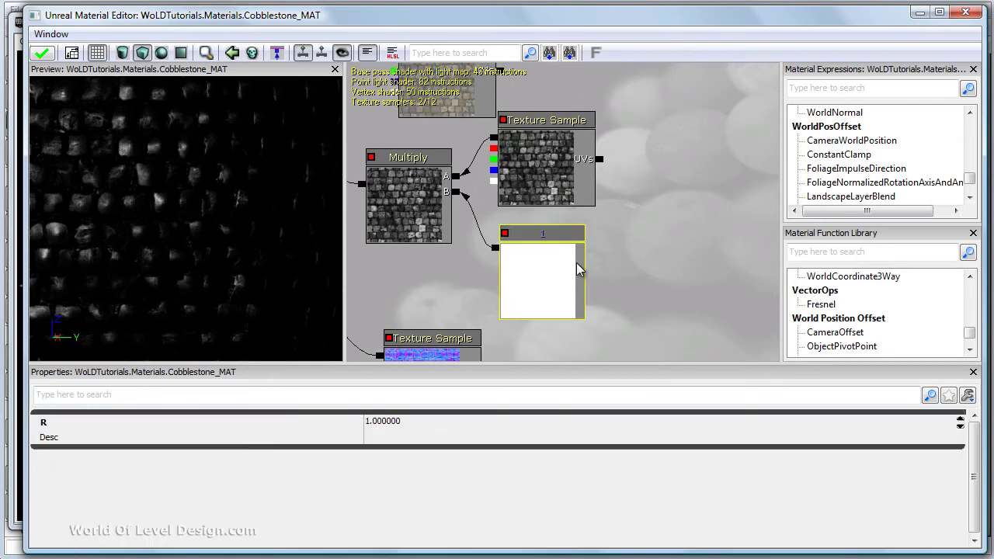
pyautogui.click(428, 423)
pyautogui.write('2')
pyautogui.press('Return')
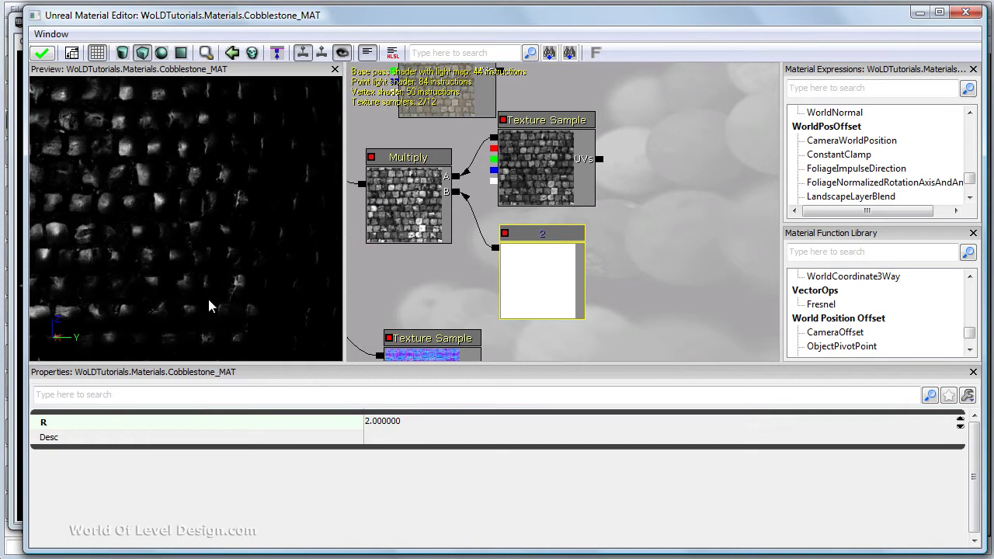
pyautogui.moveTo(208, 299); pyautogui.dragTo(192, 293)
# - Add a Power node and another single-value constant beside the specular Texture Sample
pyautogui.moveTo(657, 295); pyautogui.dragTo(565, 306)
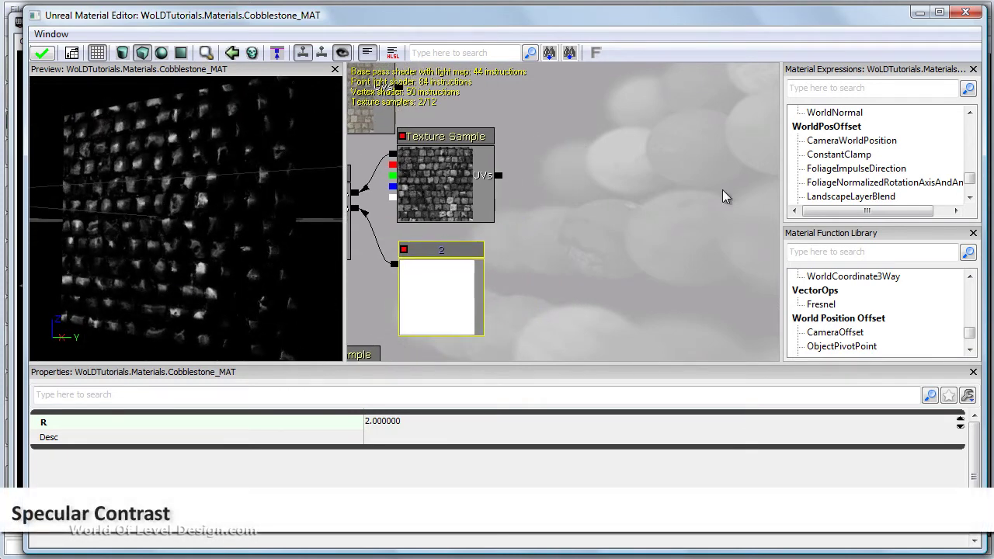
pyautogui.click(954, 90)
pyautogui.write('power')
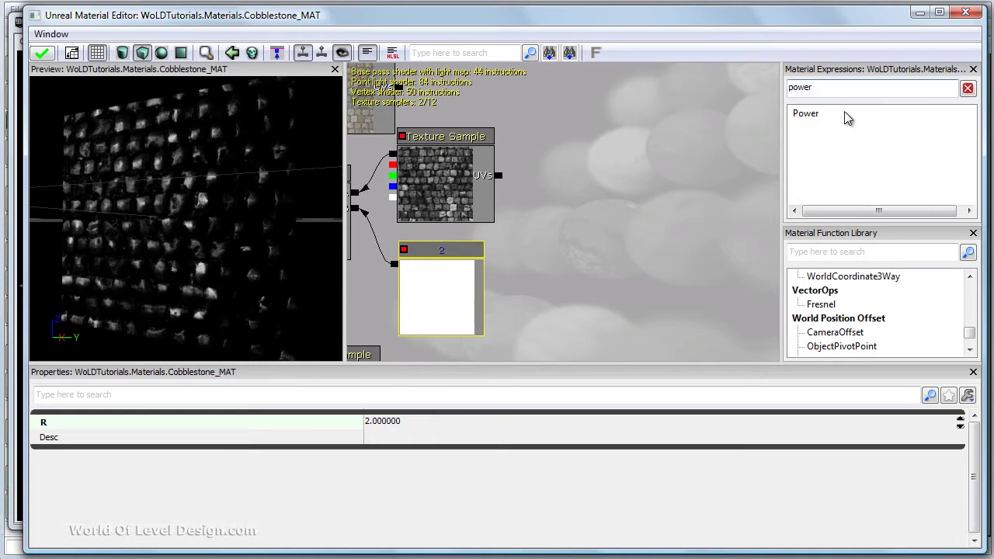
pyautogui.moveTo(700, 136); pyautogui.dragTo(701, 135)
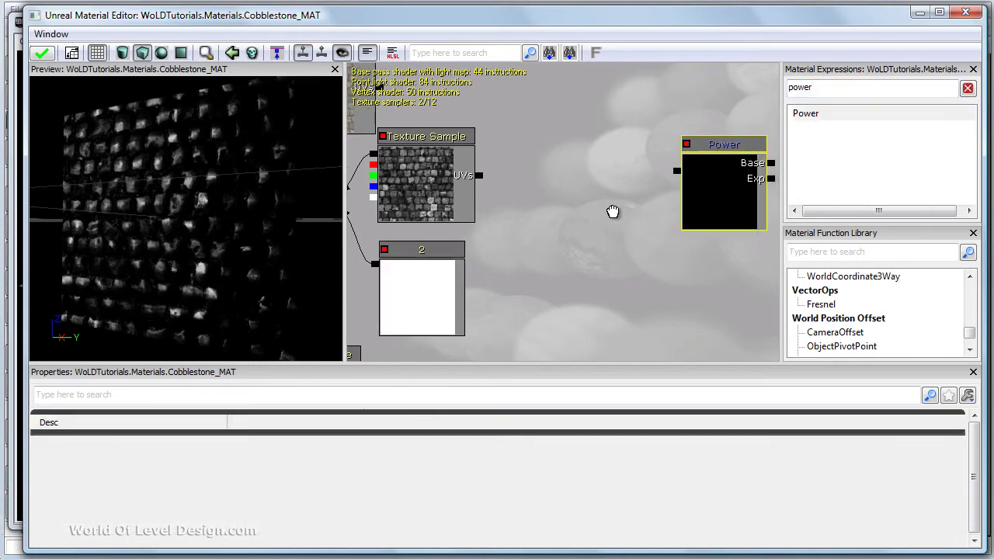
pyautogui.press('1')
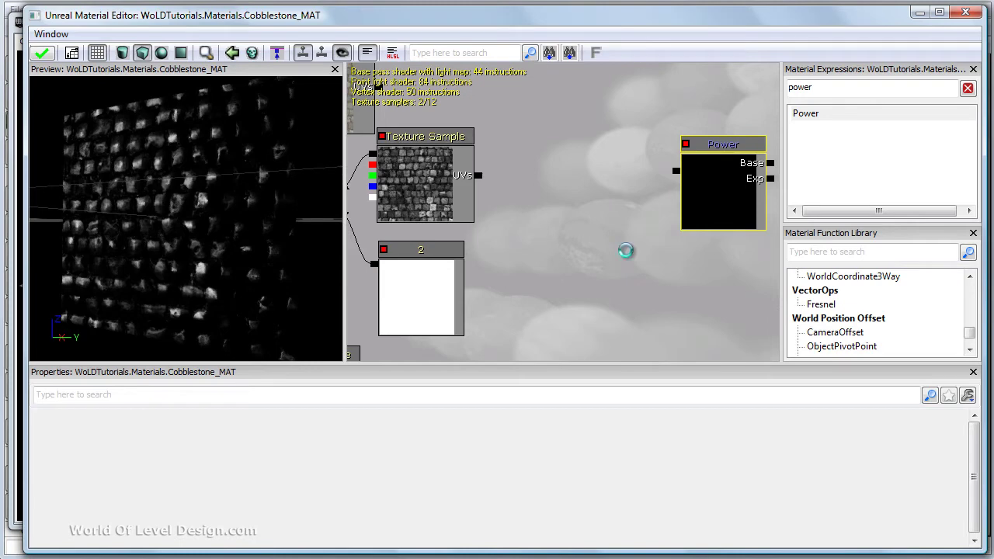
pyautogui.click(630, 257)
pyautogui.click(713, 195)
pyautogui.moveTo(712, 195); pyautogui.dragTo(559, 196)
# - Move the specular Texture Sample to the input side of the Power node and wire it to Base
pyautogui.click(427, 192)
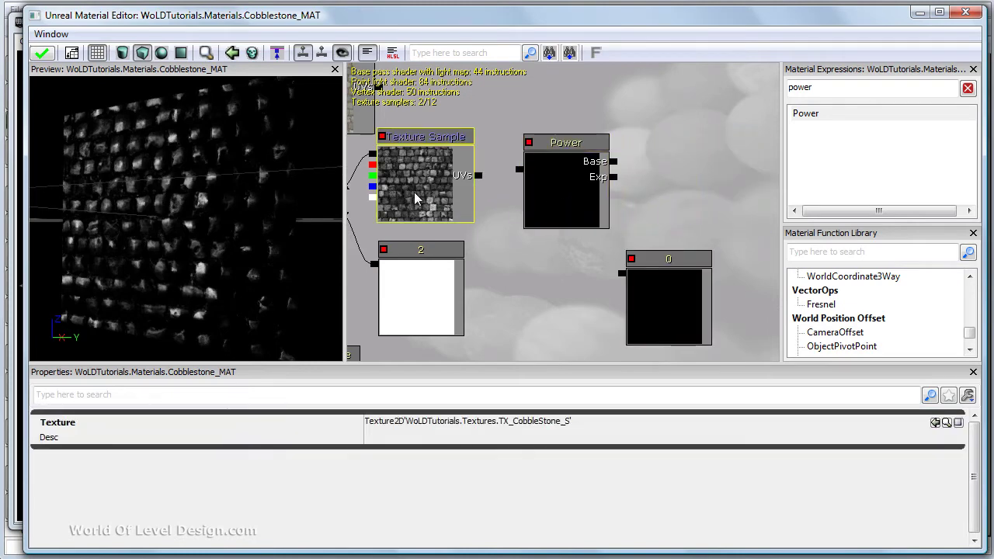
pyautogui.moveTo(414, 192); pyautogui.dragTo(701, 170)
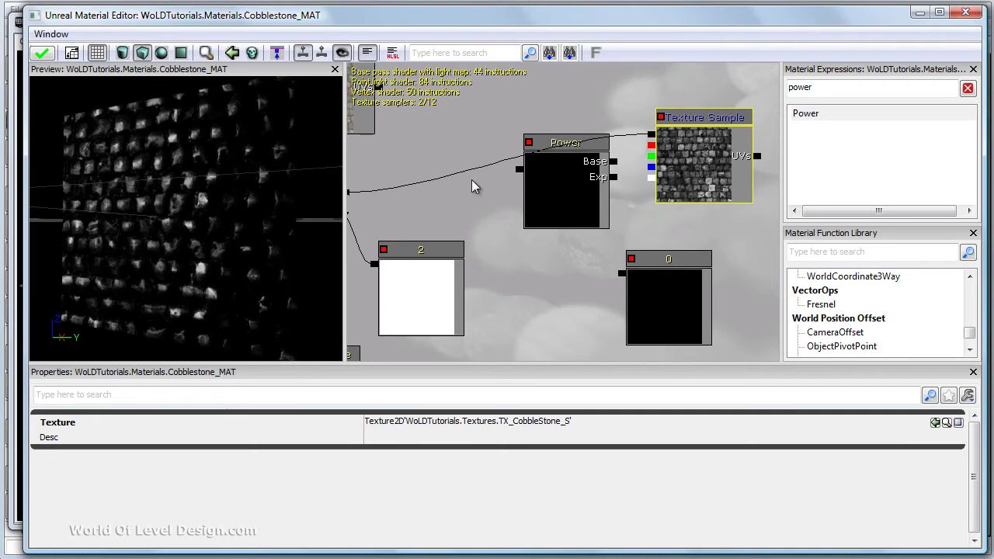
pyautogui.moveTo(651, 134); pyautogui.dragTo(613, 161)
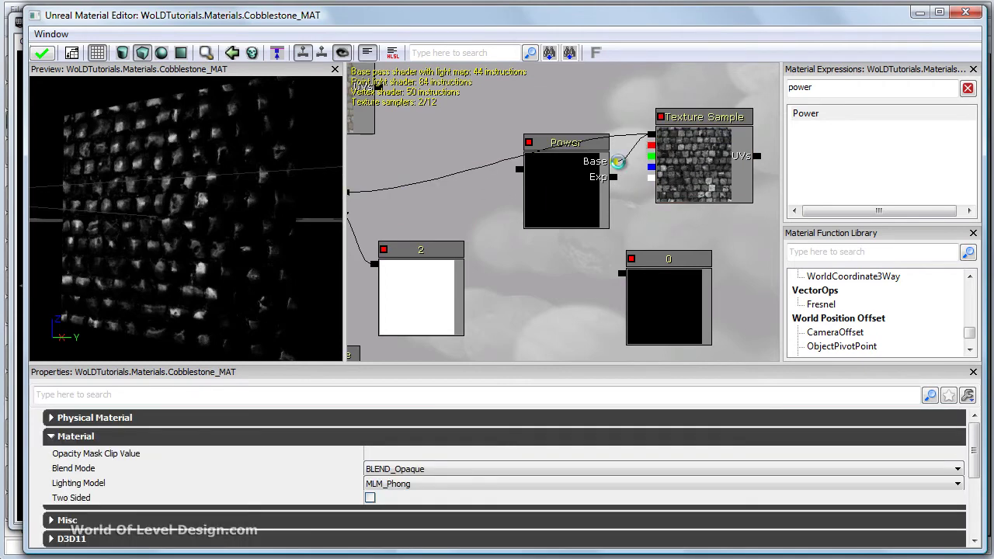
# - Wire a constant of 1 to the Power node's Exp input and connect the Power output to Multiply's A input
pyautogui.click(666, 292)
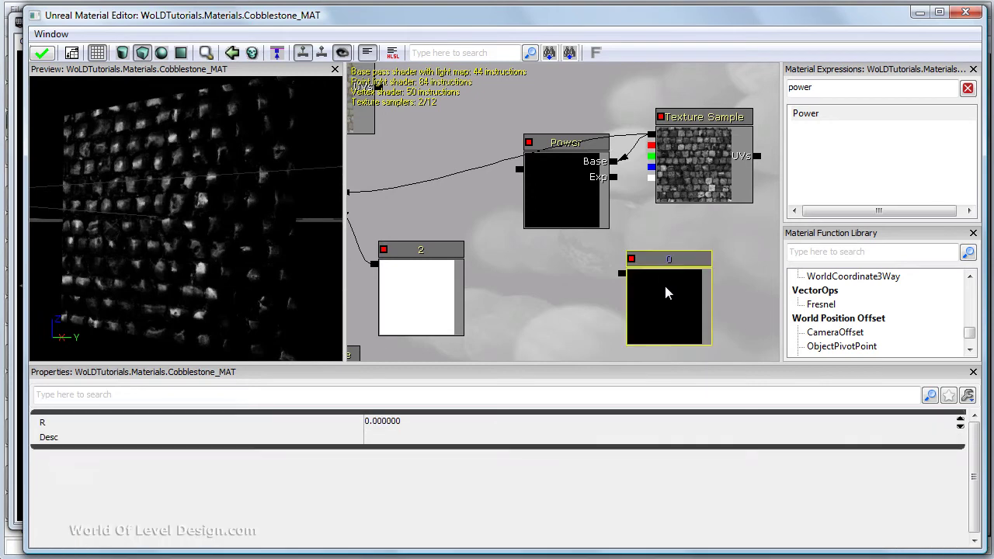
pyautogui.click(410, 423)
pyautogui.write('1')
pyautogui.press('Return')
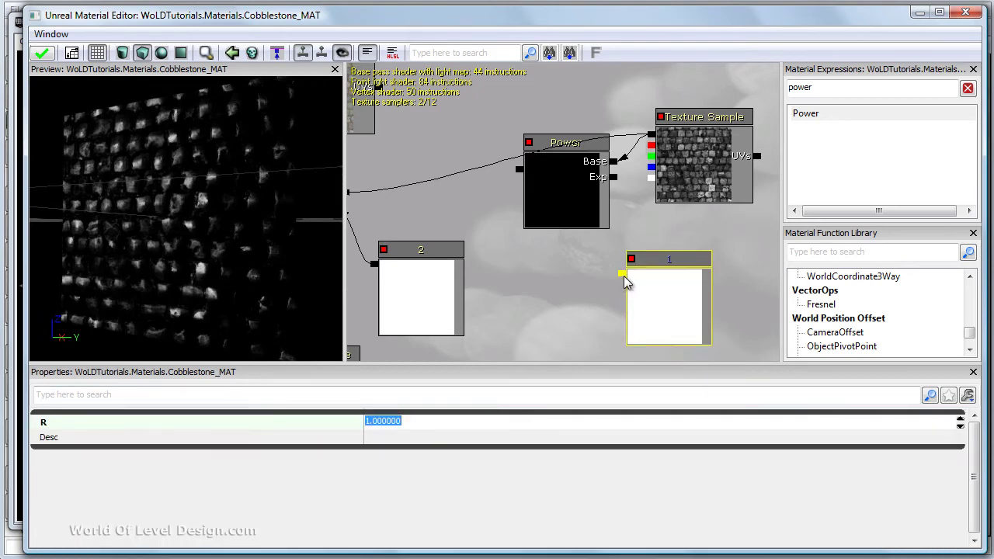
pyautogui.moveTo(622, 273); pyautogui.dragTo(617, 179)
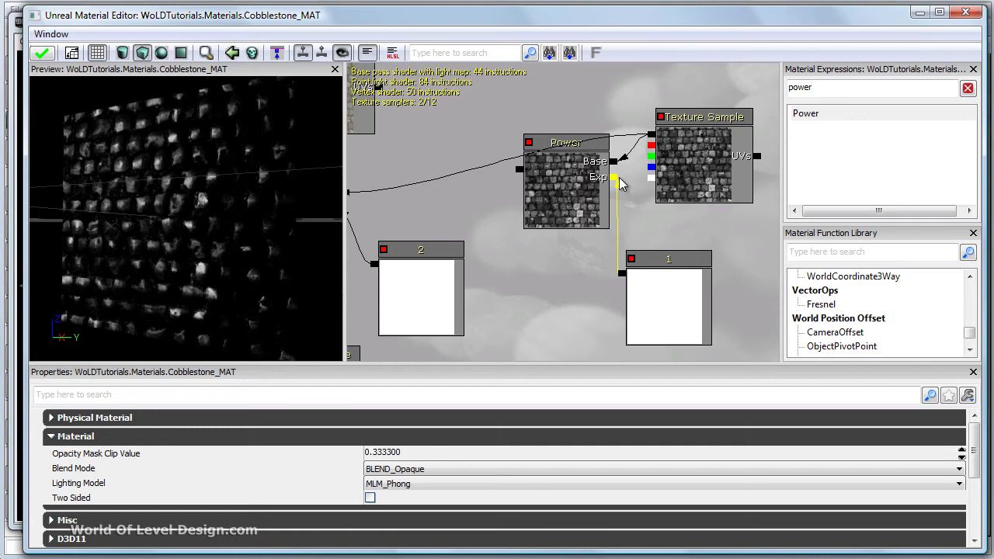
pyautogui.moveTo(351, 187); pyautogui.dragTo(471, 187)
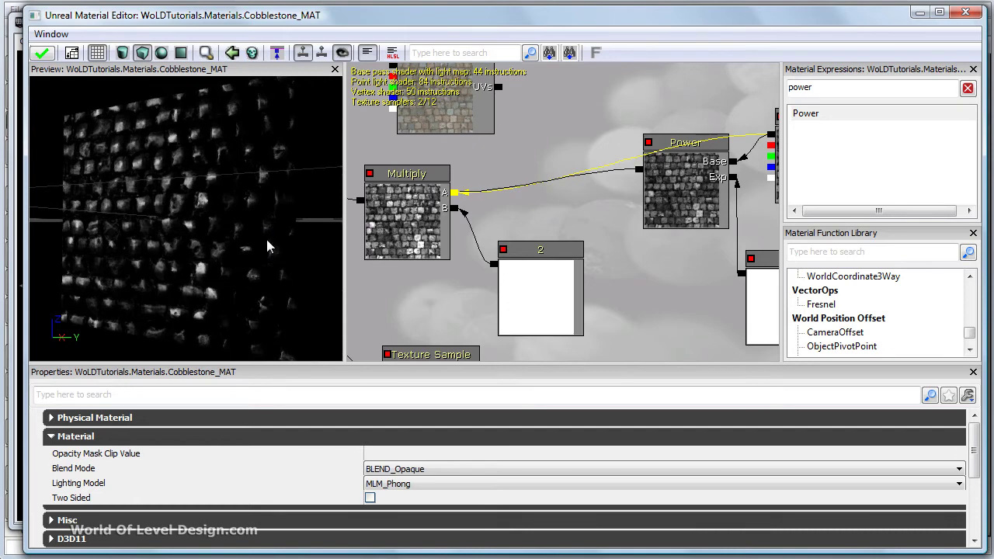
# - Reposition the exponent constant beneath the specular Texture Sample and set its value to 2
pyautogui.moveTo(590, 311); pyautogui.dragTo(460, 306)
pyautogui.moveTo(666, 296); pyautogui.dragTo(694, 269)
pyautogui.click(460, 421)
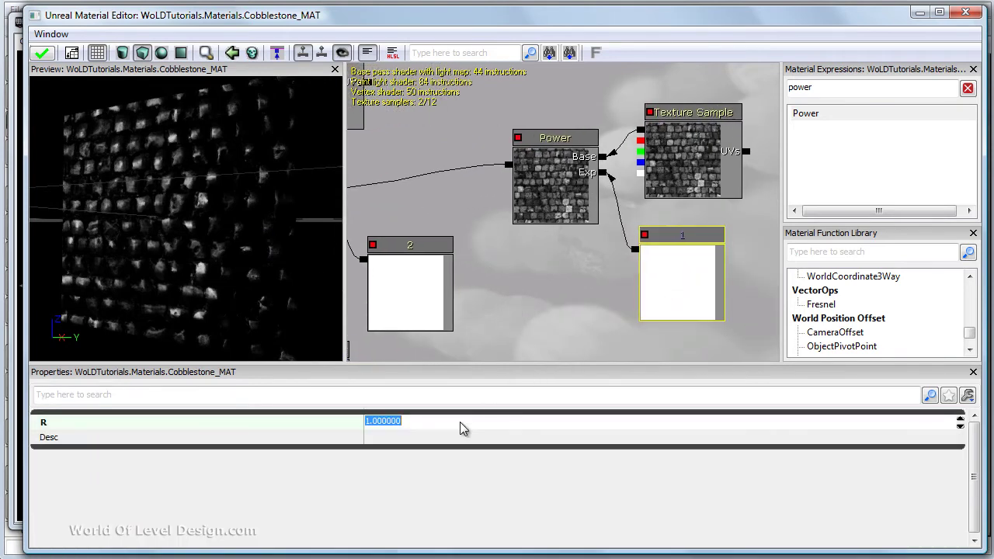
pyautogui.write('2')
pyautogui.press('Return')
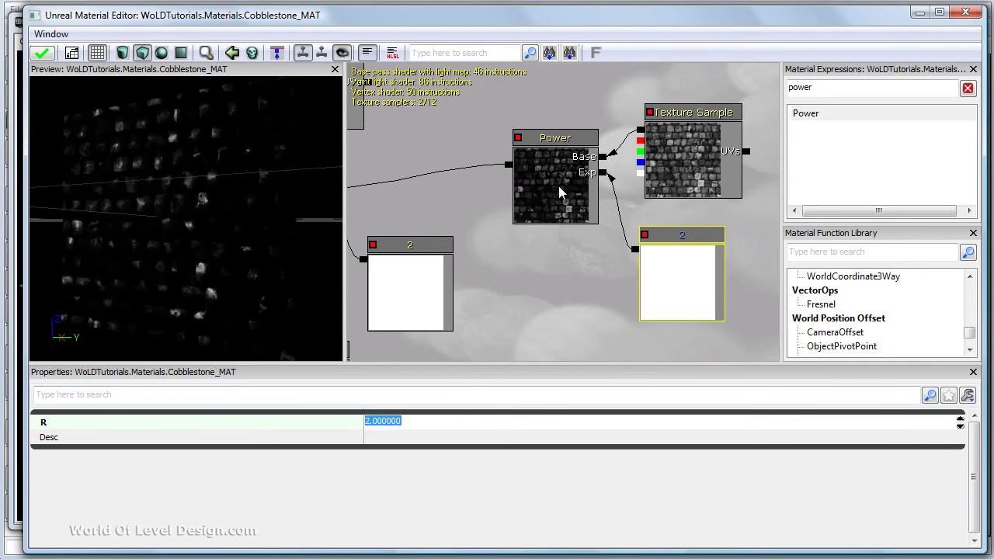
# - Set the constant feeding the specular Multiply node's B input to 4
pyautogui.moveTo(523, 195); pyautogui.dragTo(618, 191)
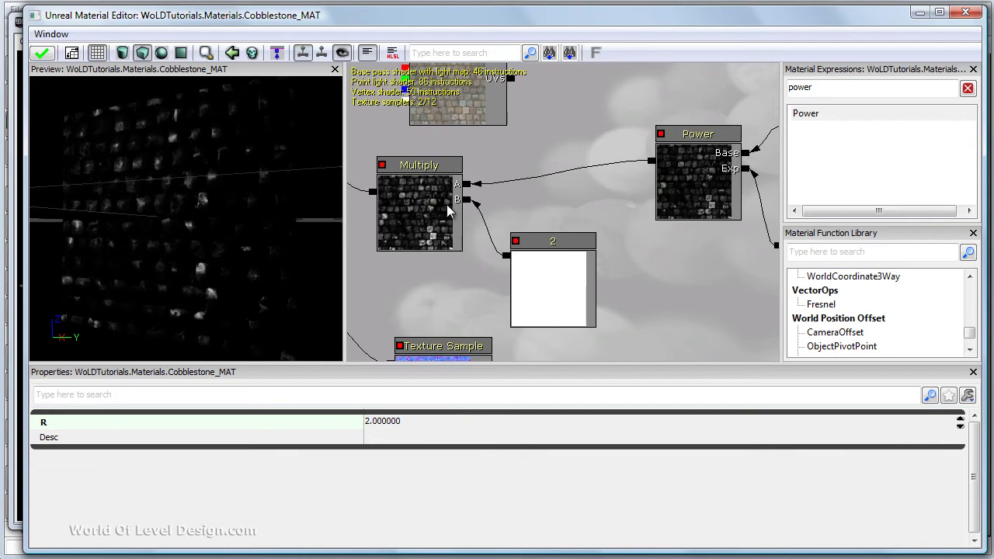
pyautogui.click(548, 275)
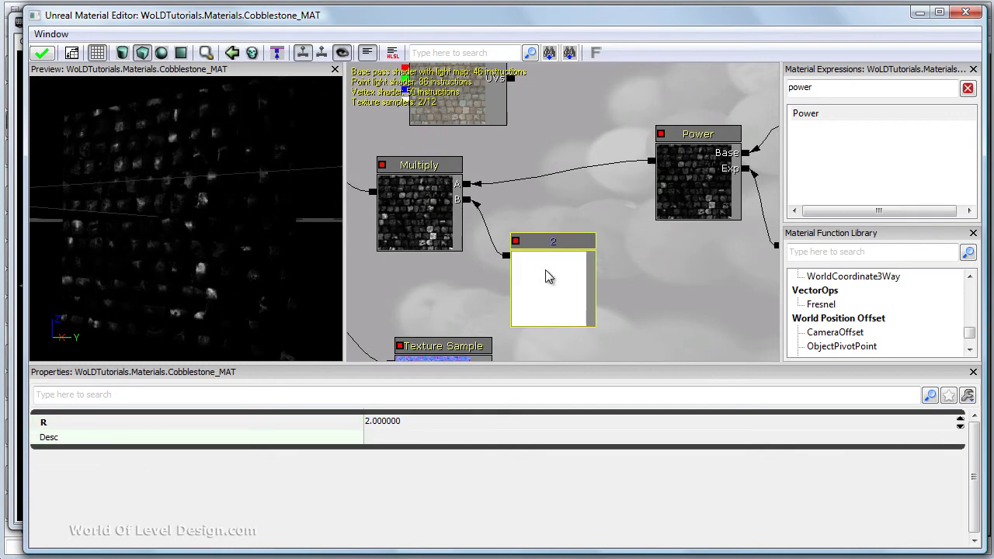
pyautogui.click(442, 421)
pyautogui.write('4')
pyautogui.press('Return')
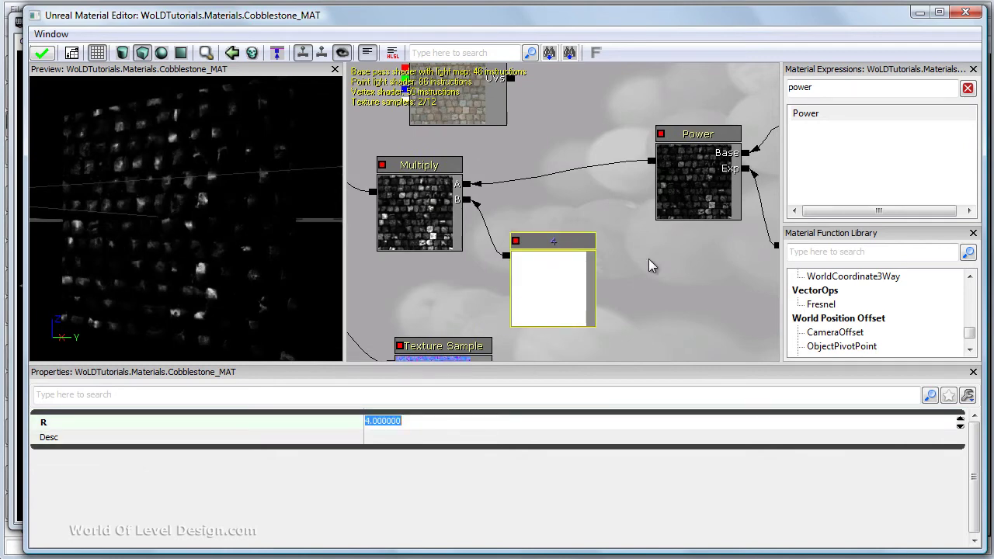
pyautogui.moveTo(505, 247); pyautogui.dragTo(475, 236)
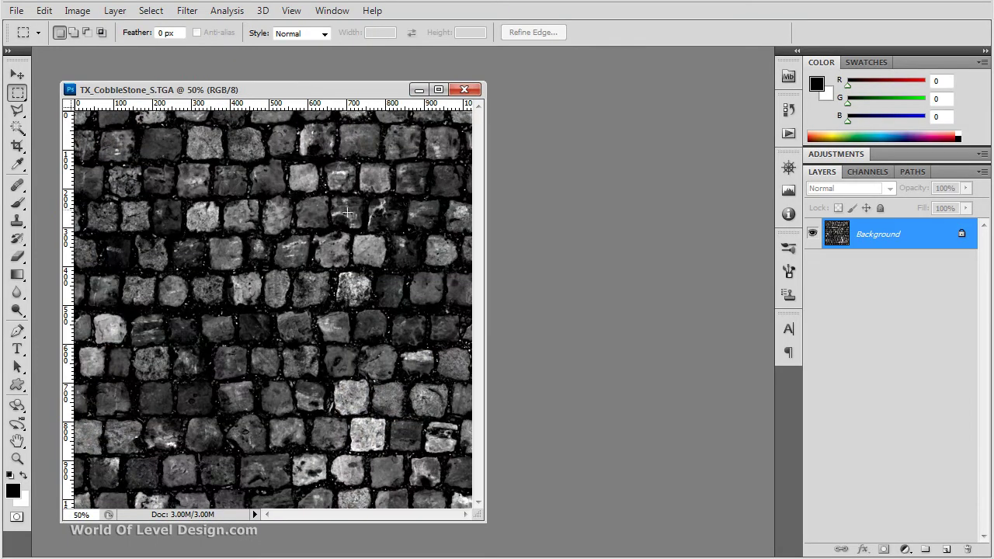
# - Switch to Photoshop and preview a Levels adjustment on TX_CobbleStone_S.TGA, raising the black input to 63 and lowering the white input
pyautogui.hotkey('ctrl', 'l')
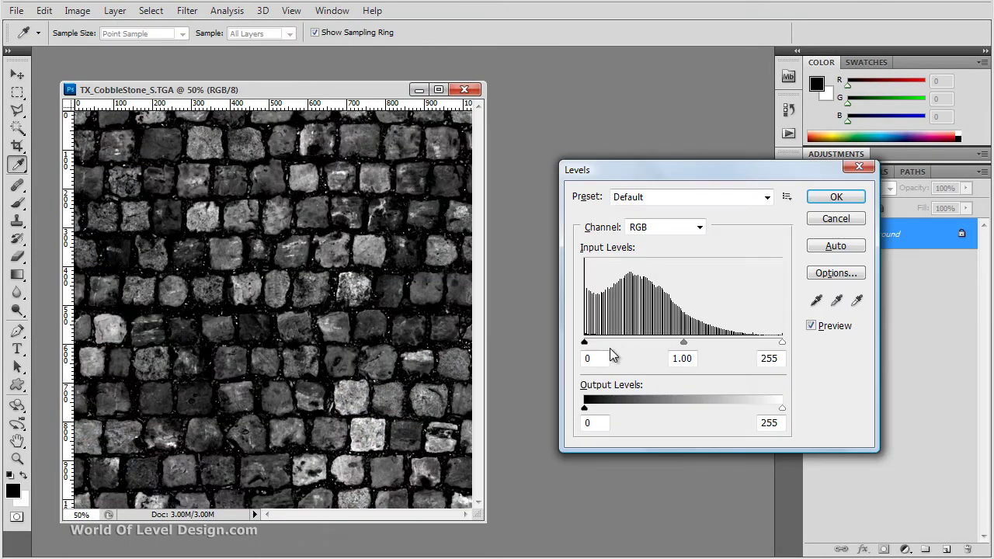
pyautogui.moveTo(585, 345); pyautogui.dragTo(636, 359)
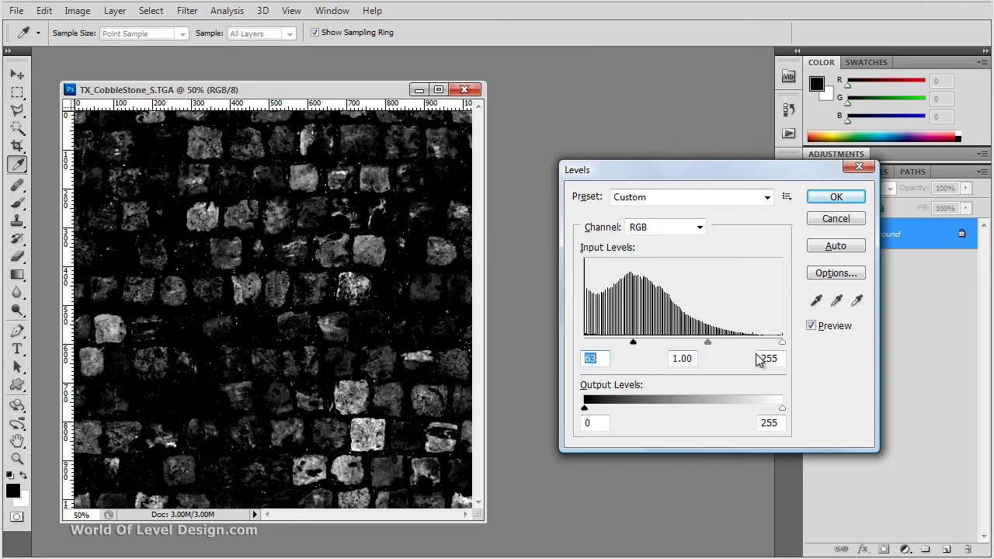
pyautogui.moveTo(783, 343); pyautogui.dragTo(709, 344)
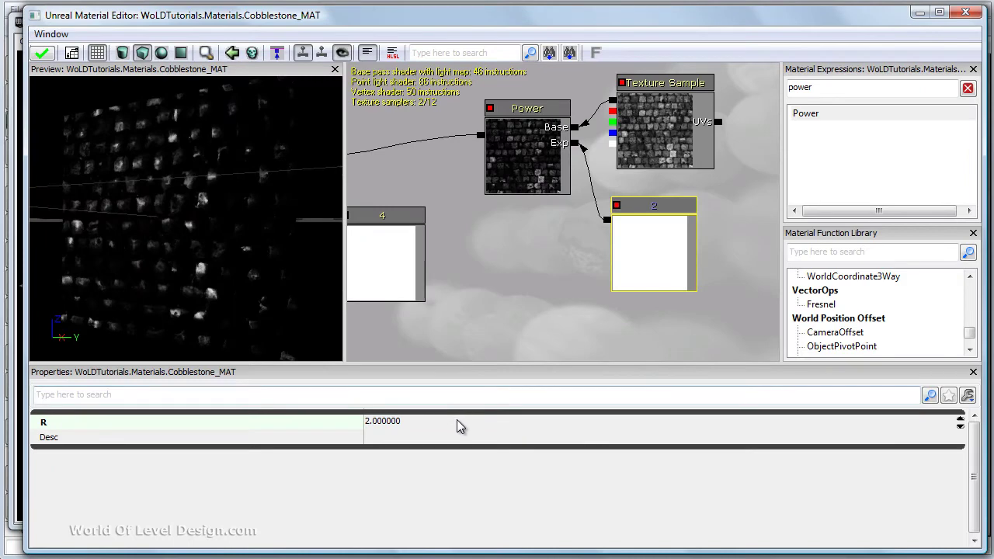
# - Switch back to the Unreal Material Editor and set the constant on the Power node's Exp input to 4
pyautogui.click(458, 421)
pyautogui.write('4')
pyautogui.press('Return')
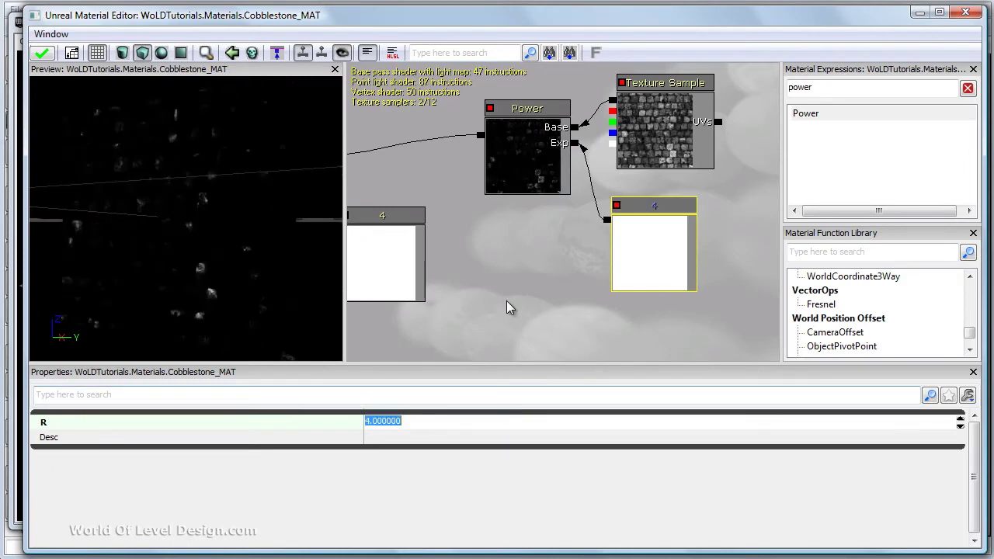
# - Raise the constant on Multiply's B input first to 7 and finally to 25
pyautogui.moveTo(555, 282); pyautogui.dragTo(699, 255)
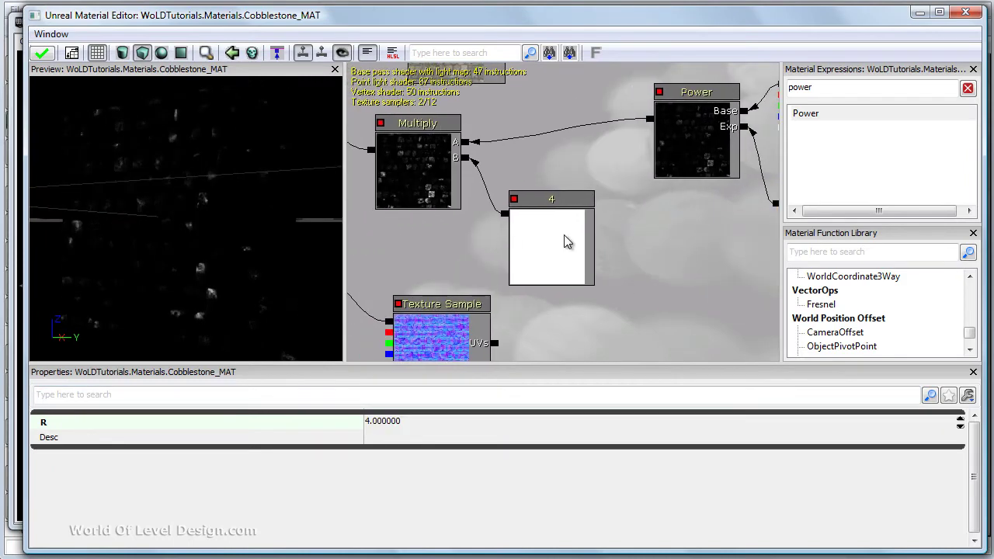
pyautogui.click(566, 242)
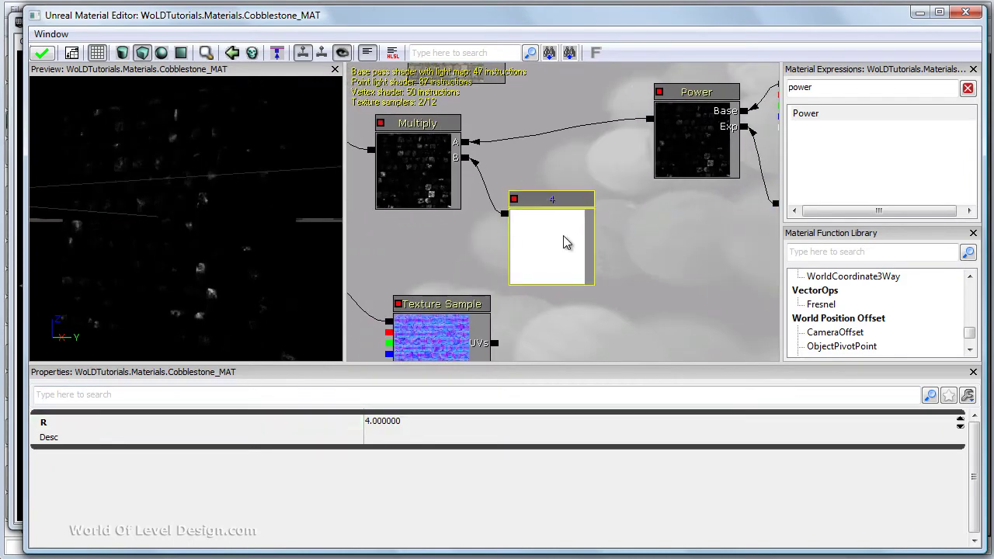
pyautogui.click(454, 419)
pyautogui.write('7')
pyautogui.press('Return')
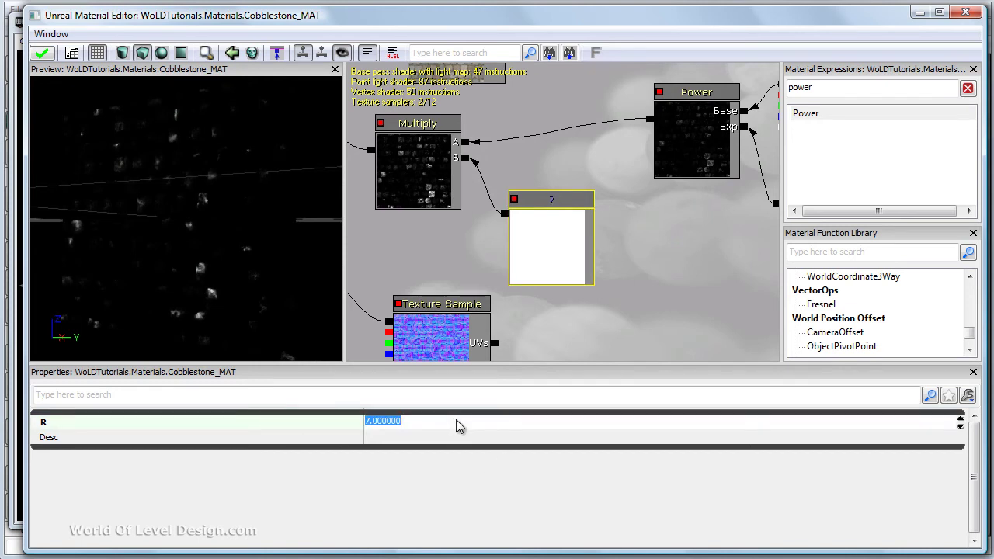
pyautogui.write('15')
pyautogui.press('Return')
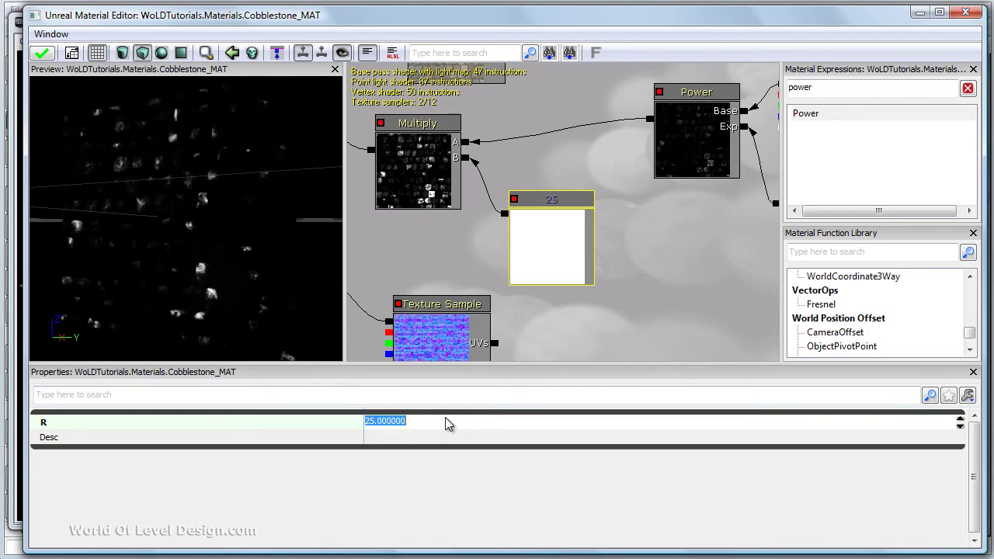
# - Duplicate the specular Texture Sample and place the copy between the Multiply and Power nodes
pyautogui.moveTo(670, 318); pyautogui.dragTo(682, 334)
pyautogui.scroll(-2, 683, 332)
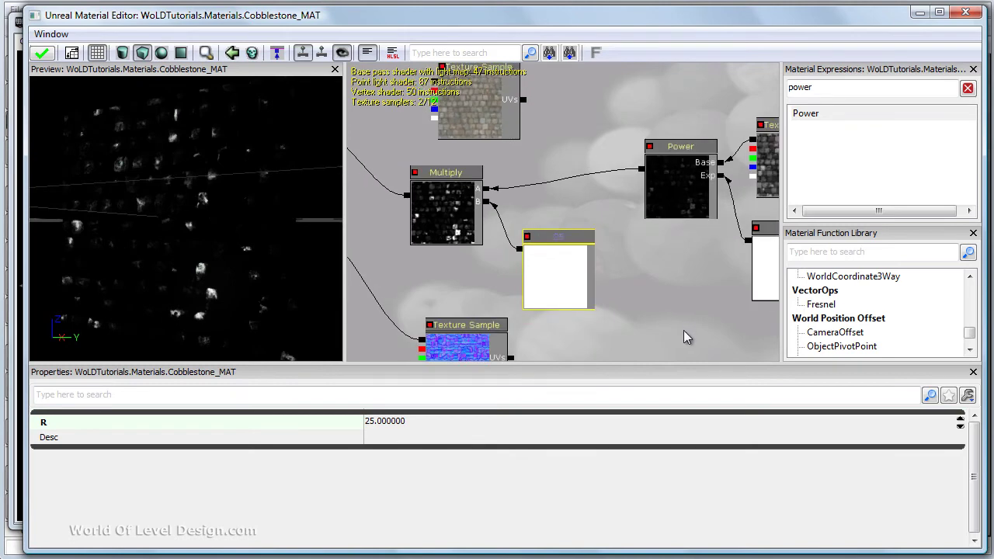
pyautogui.click(761, 184)
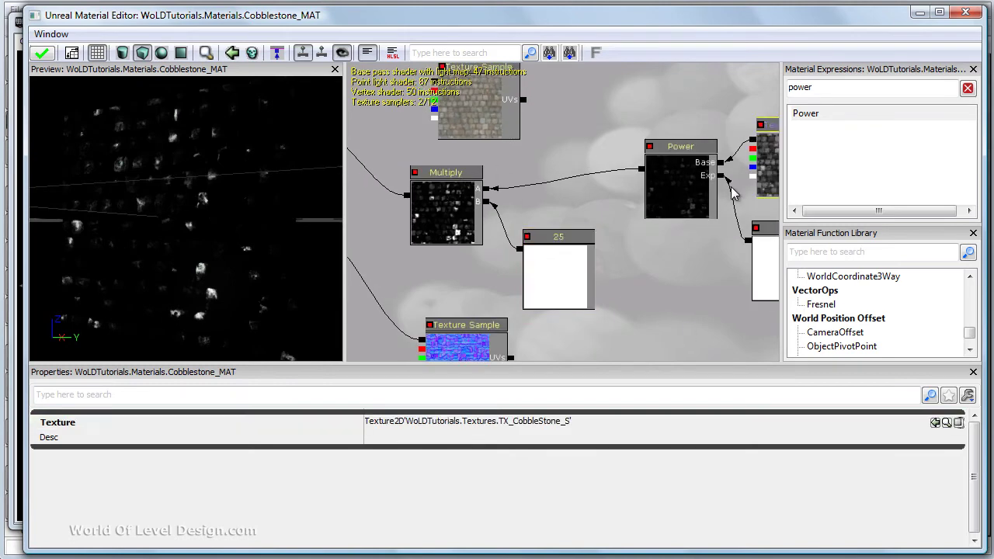
pyautogui.hotkey('ctrl', 'w')
pyautogui.moveTo(404, 140); pyautogui.dragTo(569, 233)
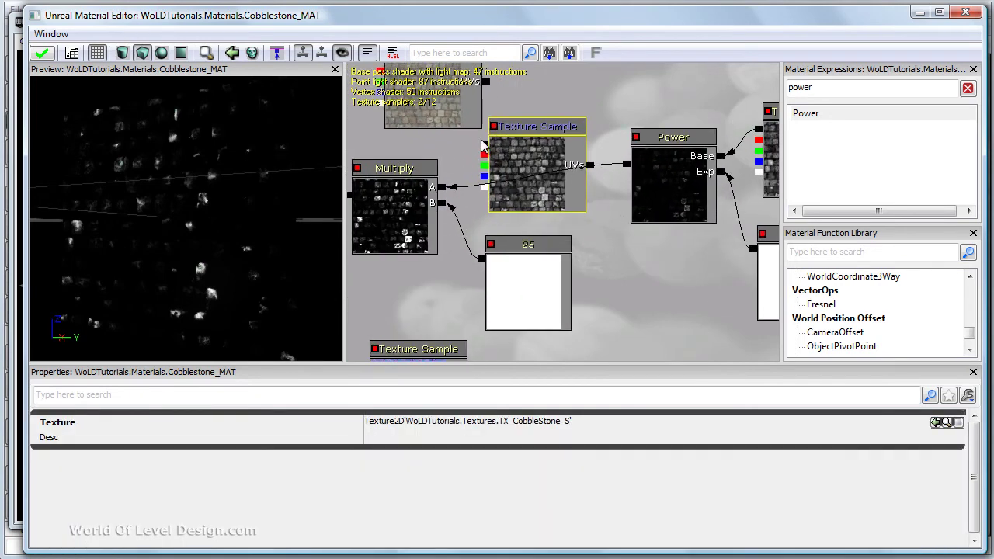
# - Wire the duplicated Texture Sample straight to Multiply's A input for comparison, and restore the Power output's connection to A
pyautogui.scroll(1, 435, 191)
pyautogui.moveTo(435, 191); pyautogui.dragTo(621, 164)
pyautogui.click(612, 165)
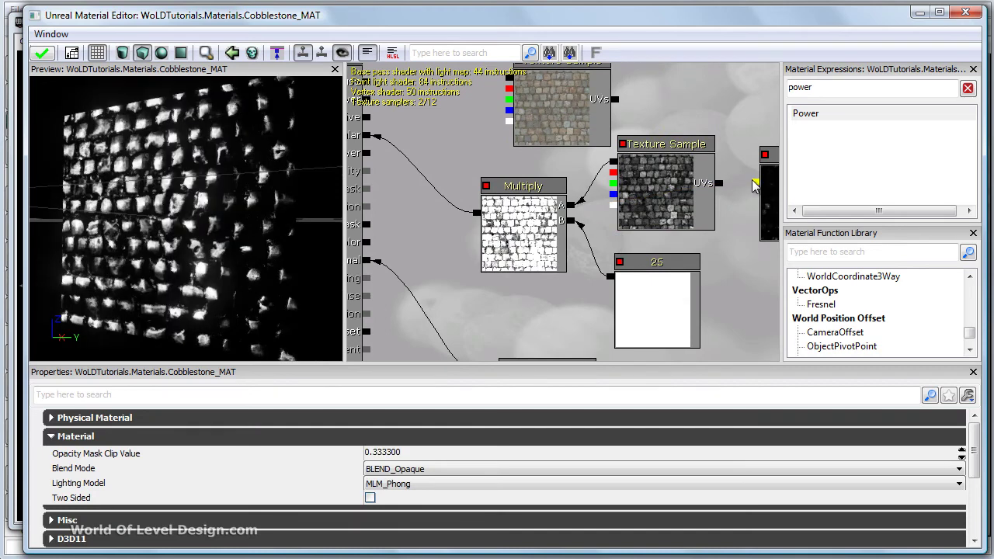
pyautogui.moveTo(755, 182); pyautogui.dragTo(573, 205)
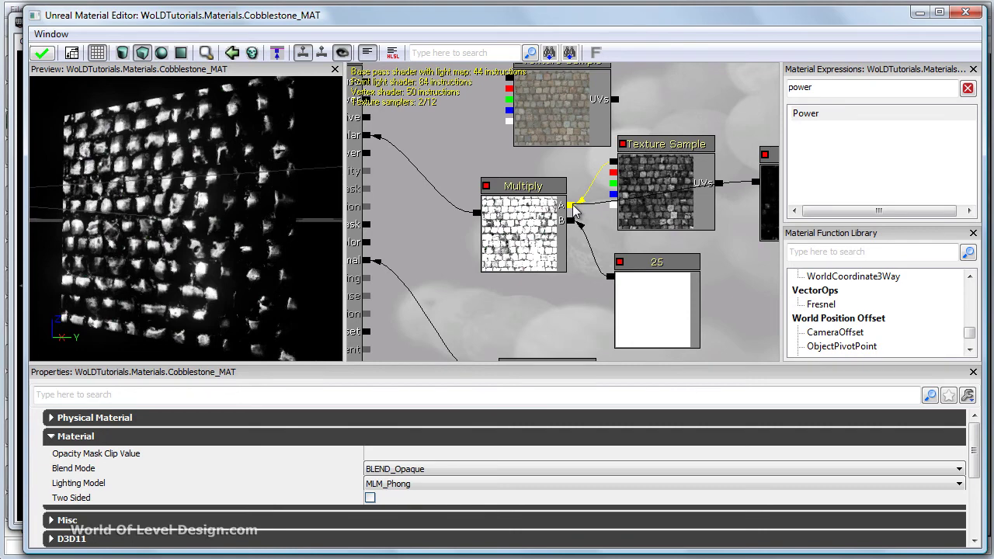
# - Apply the specular changes to the material and wire the diffuse Texture Sample to the Diffuse input
pyautogui.click(42, 52)
pyautogui.moveTo(479, 130); pyautogui.dragTo(510, 177)
pyautogui.moveTo(541, 125); pyautogui.dragTo(397, 129)
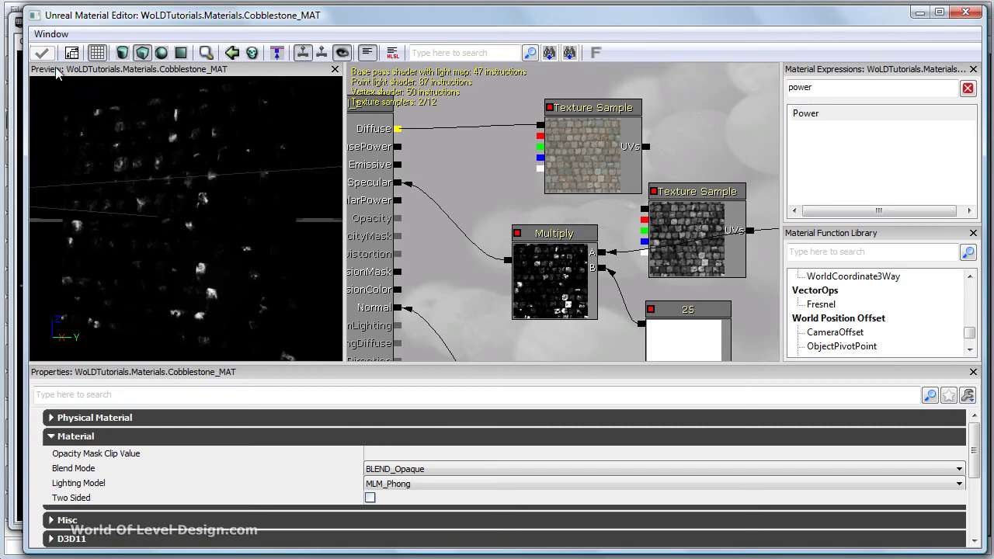
# - Close the material to inspect the cobblestone cube in the level, and reopen Cobblestone_MAT from the Content Browser at its specular nodes
pyautogui.click(965, 12)
pyautogui.click(945, 36)
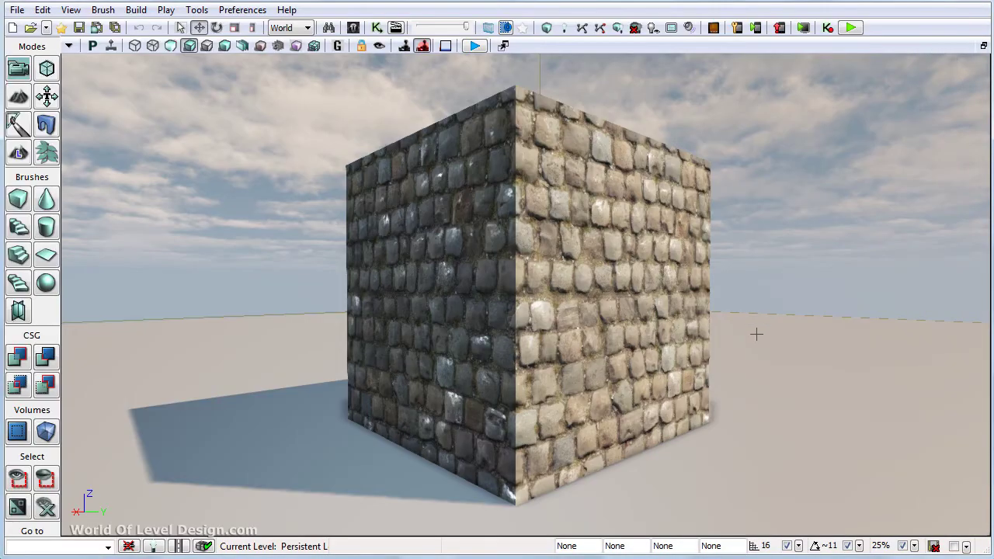
pyautogui.click(354, 27)
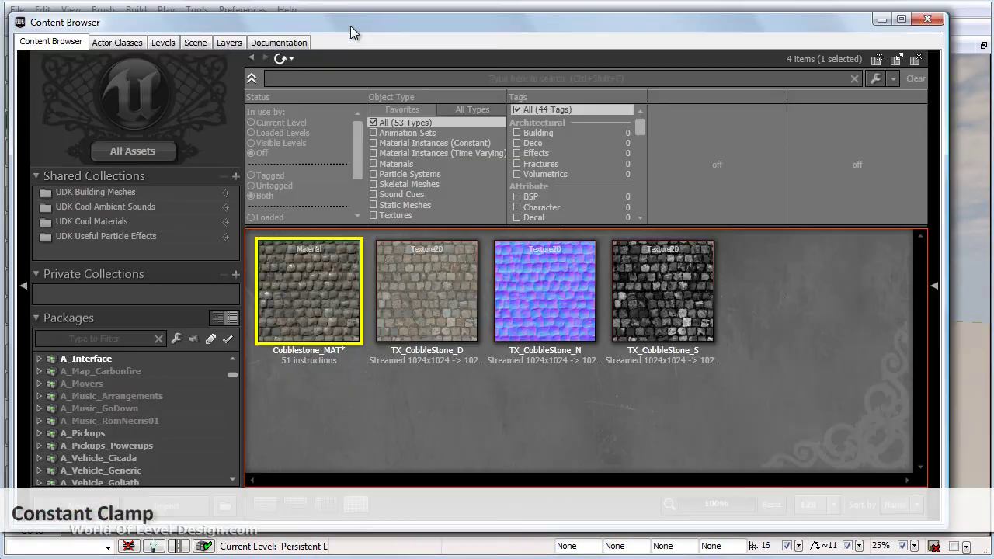
pyautogui.doubleClick(350, 295)
pyautogui.moveTo(629, 296); pyautogui.dragTo(420, 227)
pyautogui.click(536, 258)
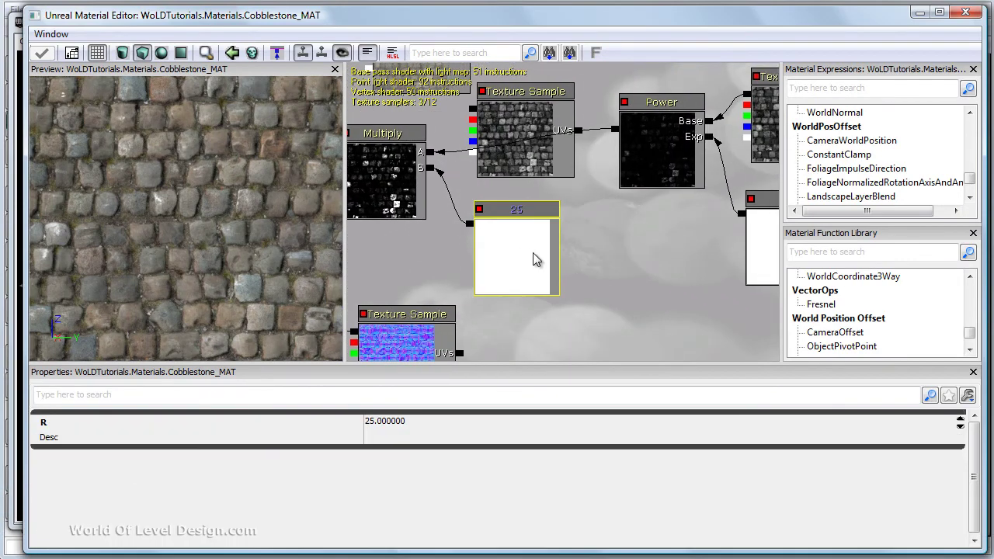
pyautogui.moveTo(557, 246); pyautogui.dragTo(446, 253)
# - Find the ConstantClamp material expression, add it to the graph and place it near the Multiply node
pyautogui.click(807, 92)
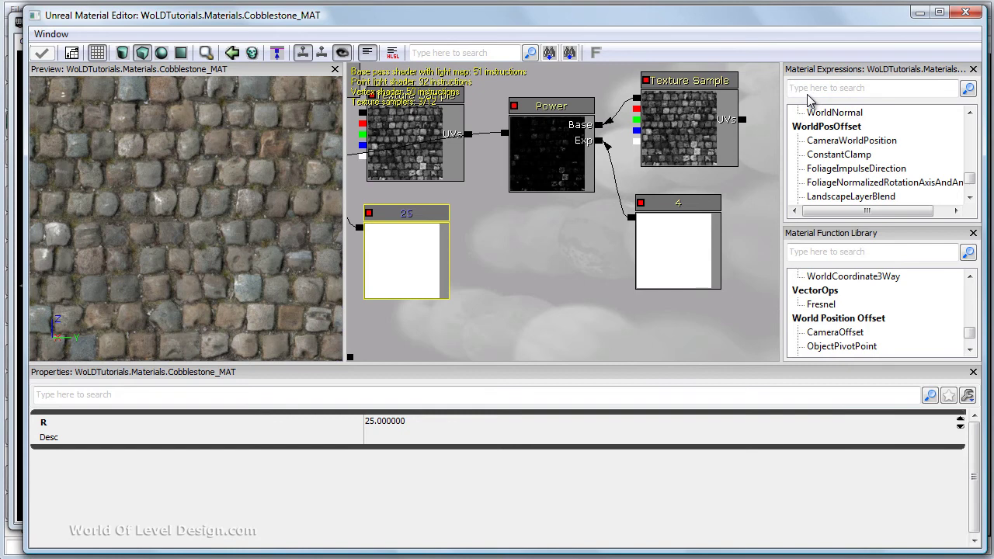
pyautogui.write('consta')
pyautogui.click(820, 189)
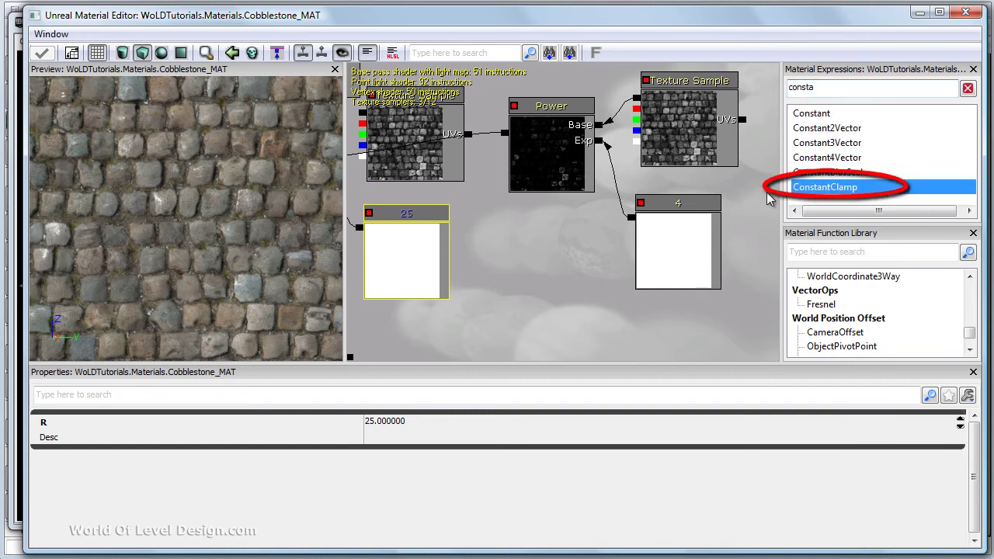
pyautogui.moveTo(820, 191); pyautogui.dragTo(672, 251)
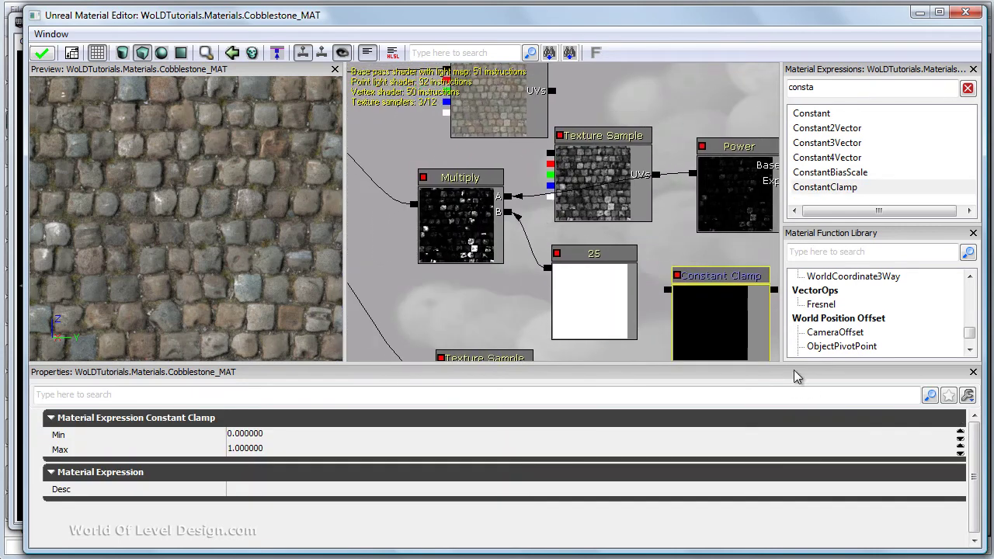
pyautogui.moveTo(733, 317); pyautogui.dragTo(765, 263)
# - Shift the Multiply node and its whole group of specular input nodes aside to make room for the Constant Clamp
pyautogui.click(427, 157)
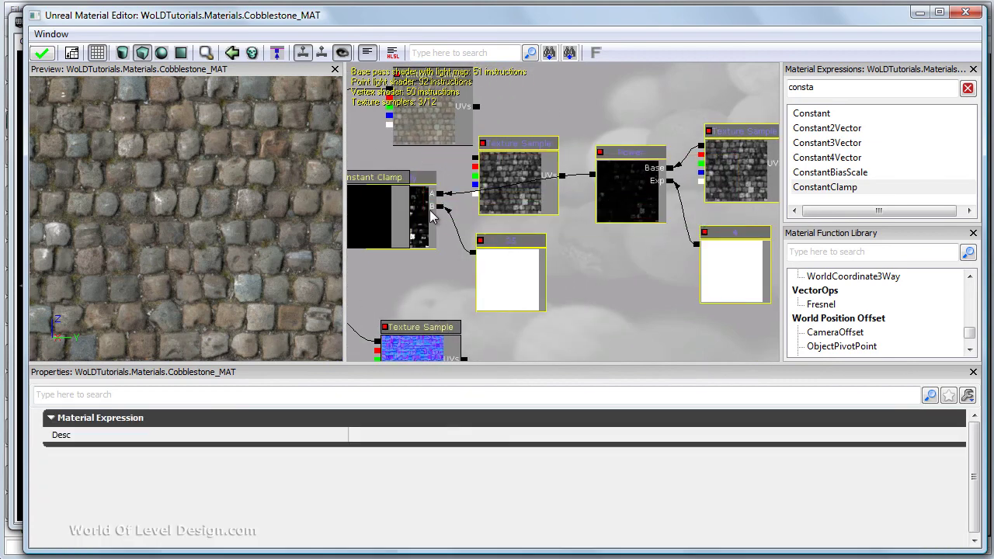
pyautogui.moveTo(429, 209); pyautogui.dragTo(535, 209)
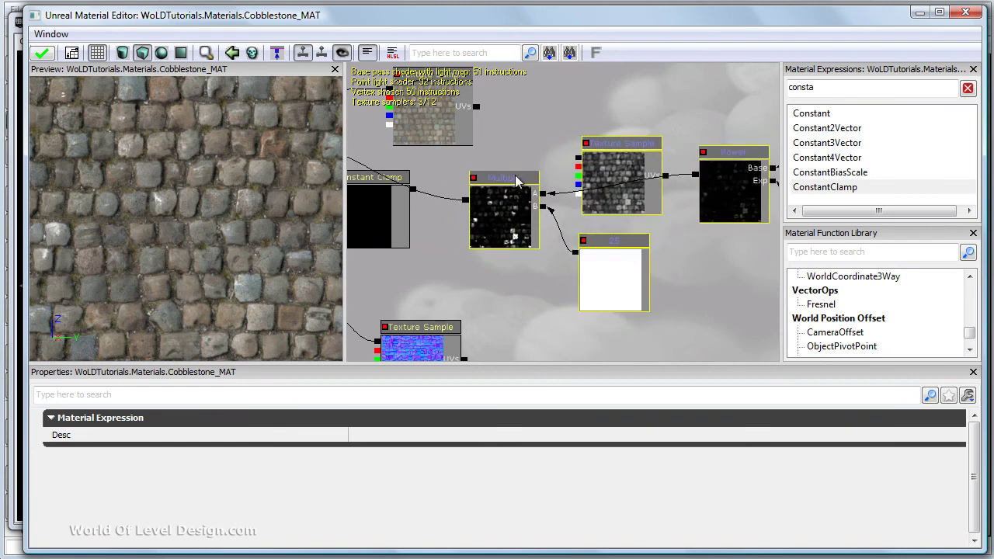
pyautogui.scroll(2, 481, 198)
# - Route the Multiply output through the Constant Clamp into the material's Specular input, and apply the changes
pyautogui.click(444, 186)
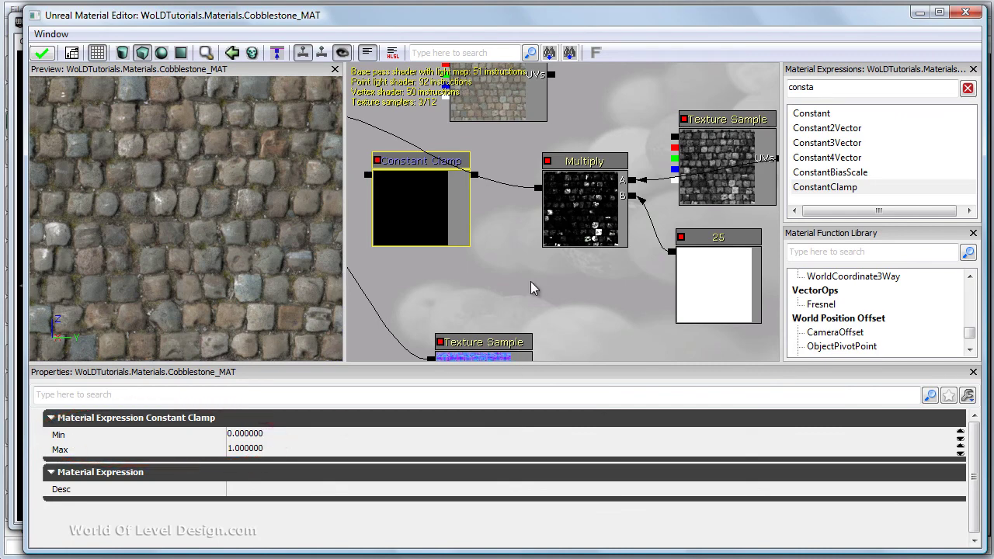
pyautogui.click(478, 182)
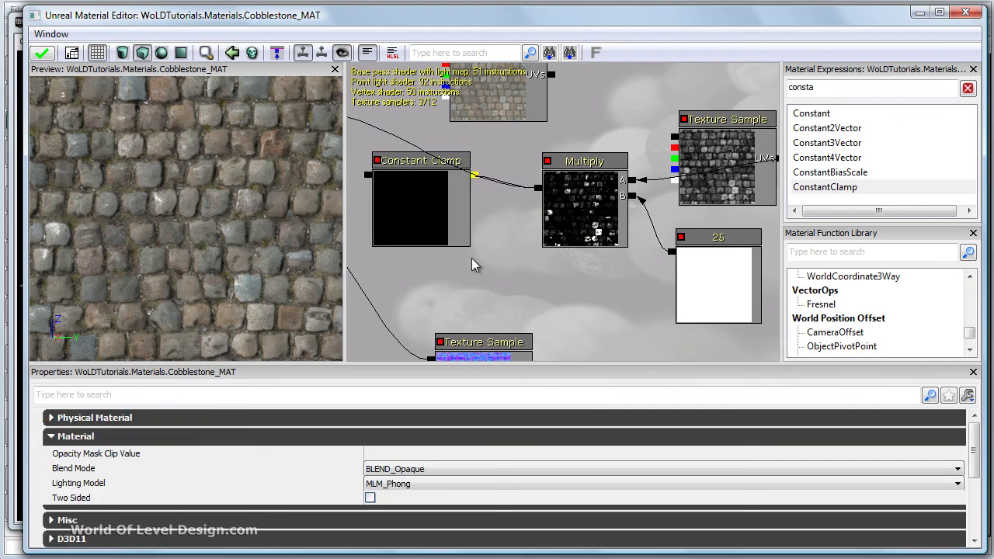
pyautogui.moveTo(471, 258); pyautogui.dragTo(619, 303)
pyautogui.moveTo(512, 215); pyautogui.dragTo(448, 144)
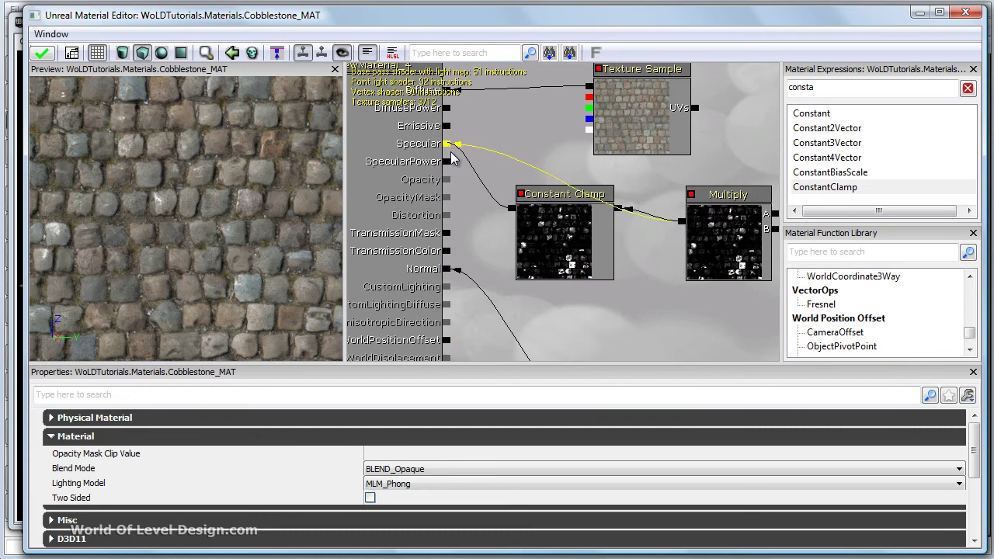
pyautogui.click(42, 52)
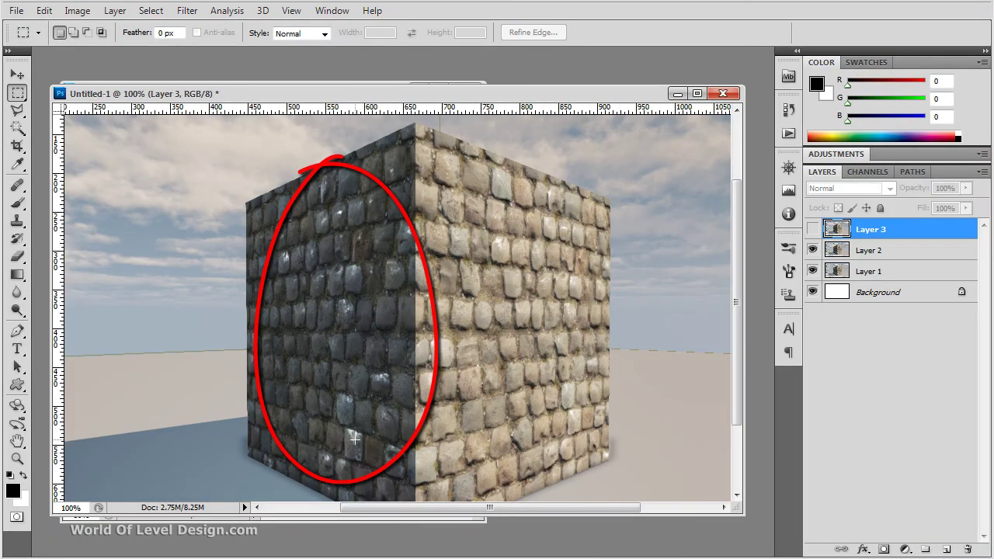
# - Switch to Photoshop and show Layer 3 in the Untitled-1 document to compare the cube screenshots
pyautogui.click(813, 229)
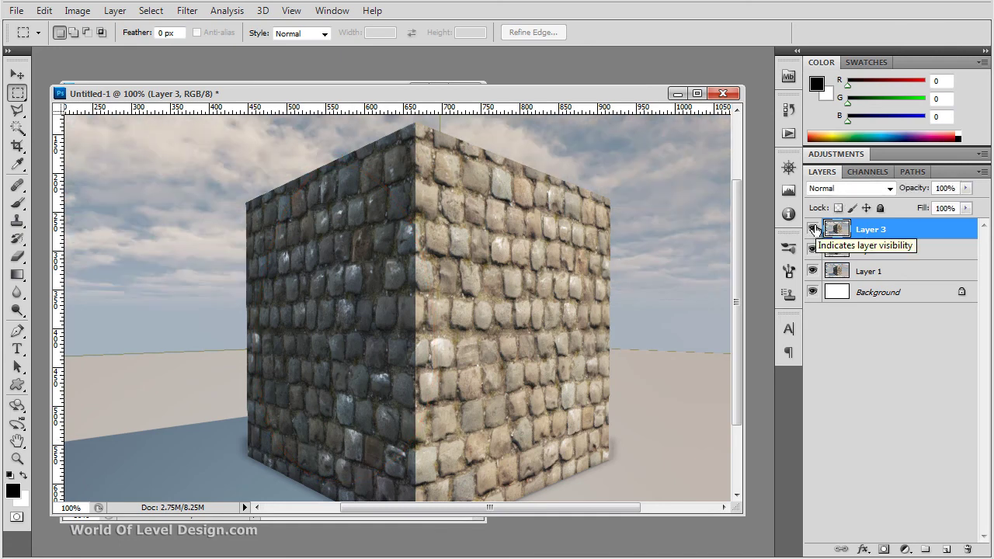